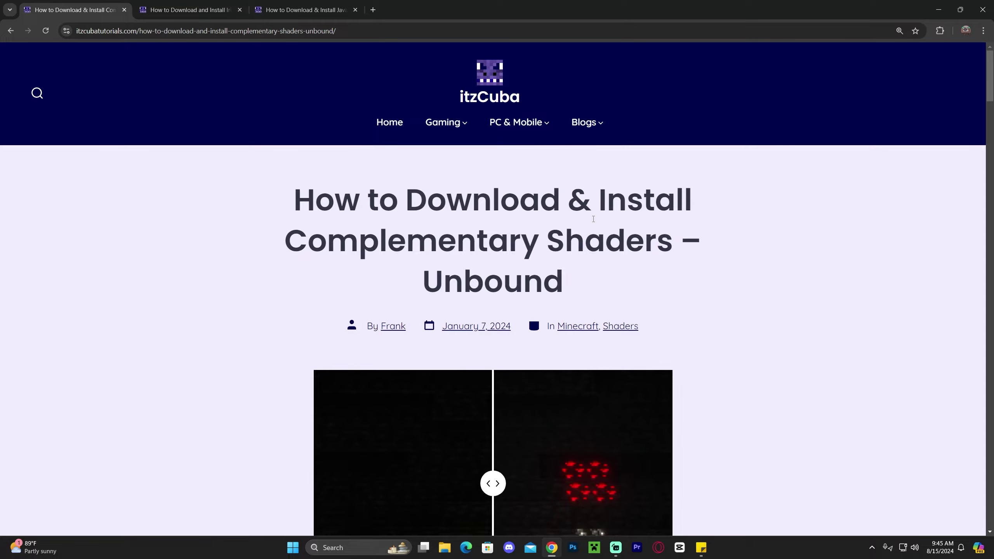
Scroll the itzCuba guide to Step 1 and highlight its heading for Complementary Shaders – Unbound.
scroll(594, 219, down, 20)
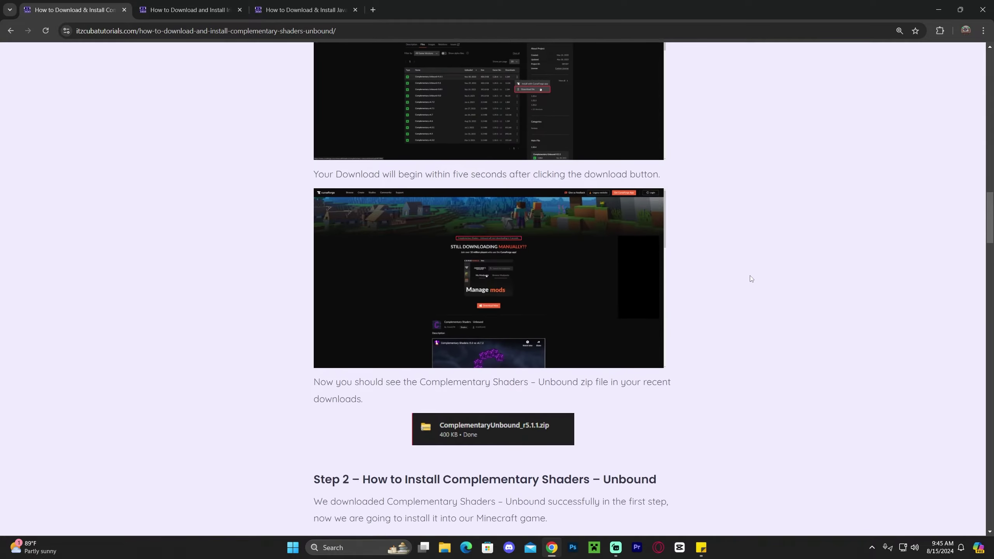
scroll(751, 278, up, 15)
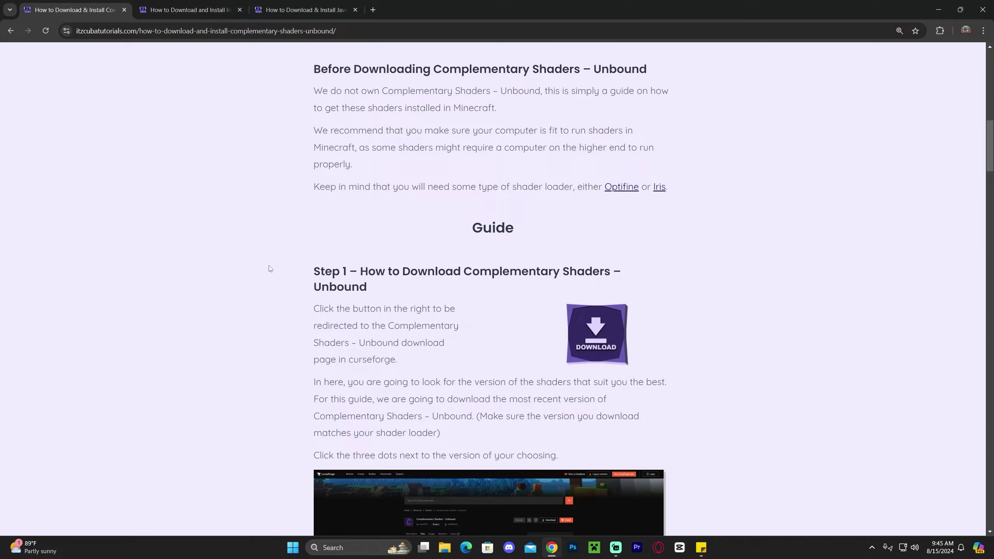
drag(269, 268, 406, 290)
Download the Complementary Unbound r5.2.2 file from its CurseForge files page.
click(406, 290)
click(604, 335)
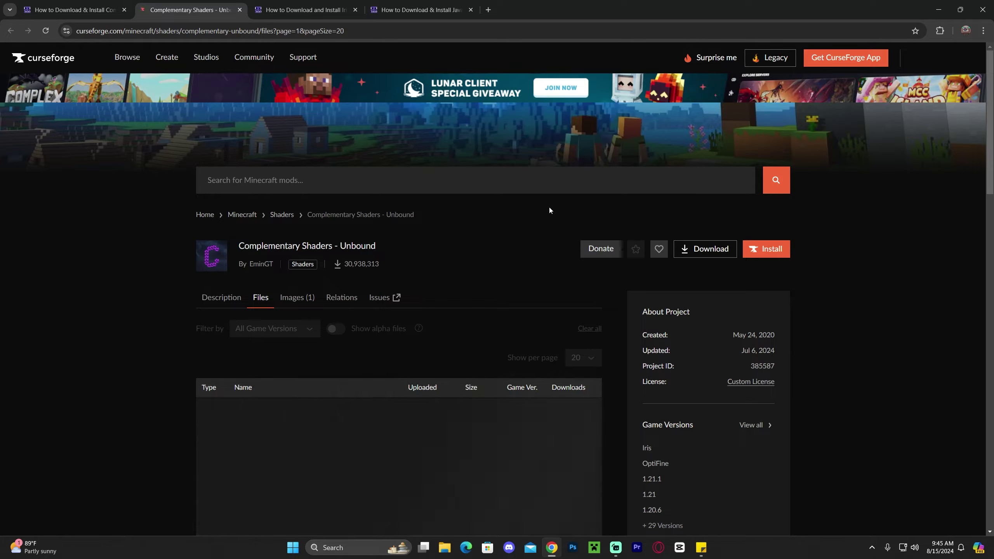
scroll(468, 252, down, 3)
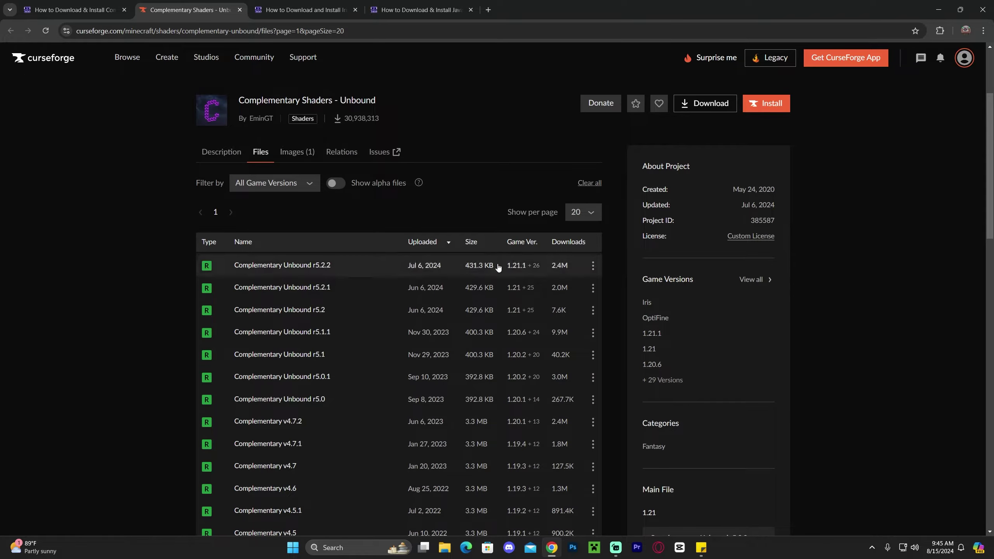
mouse_move(509, 266)
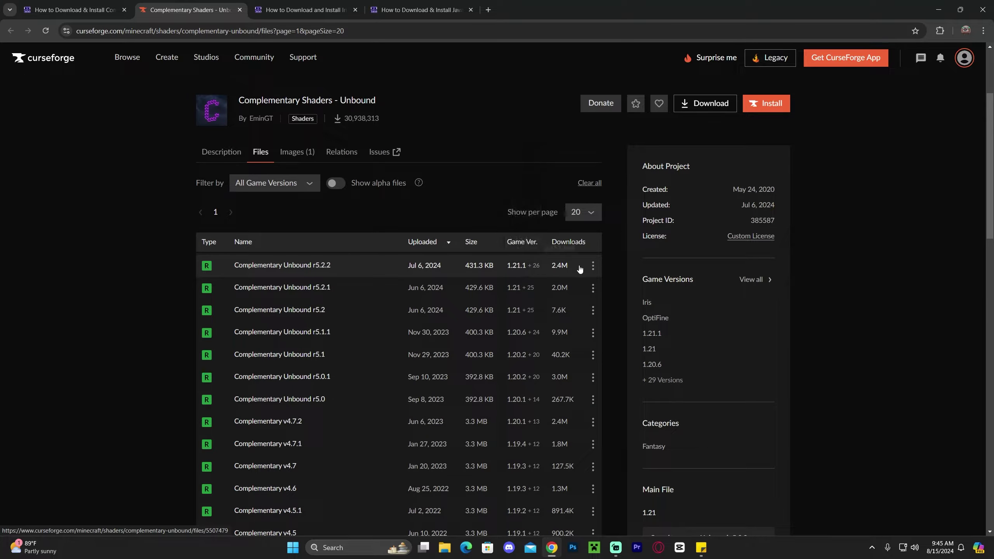
click(593, 266)
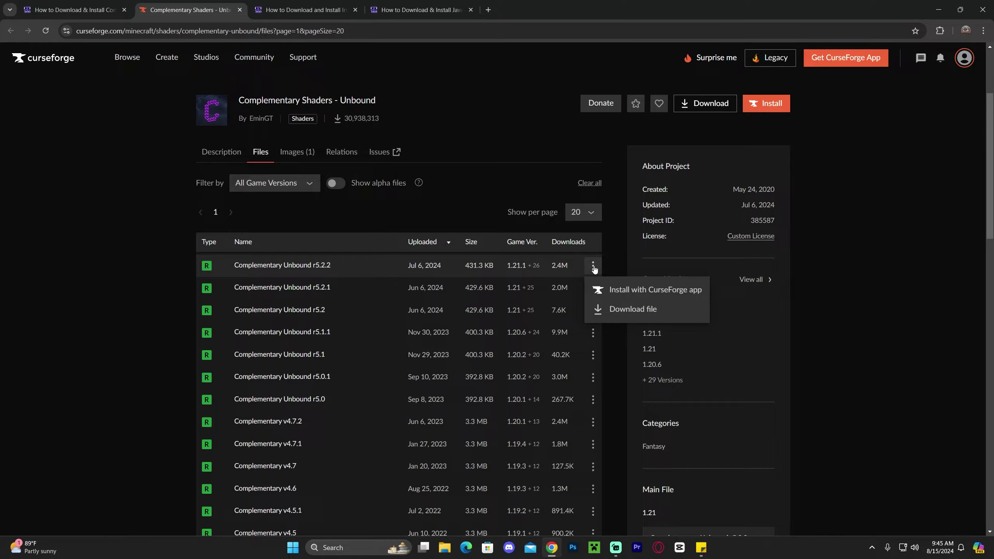
click(632, 309)
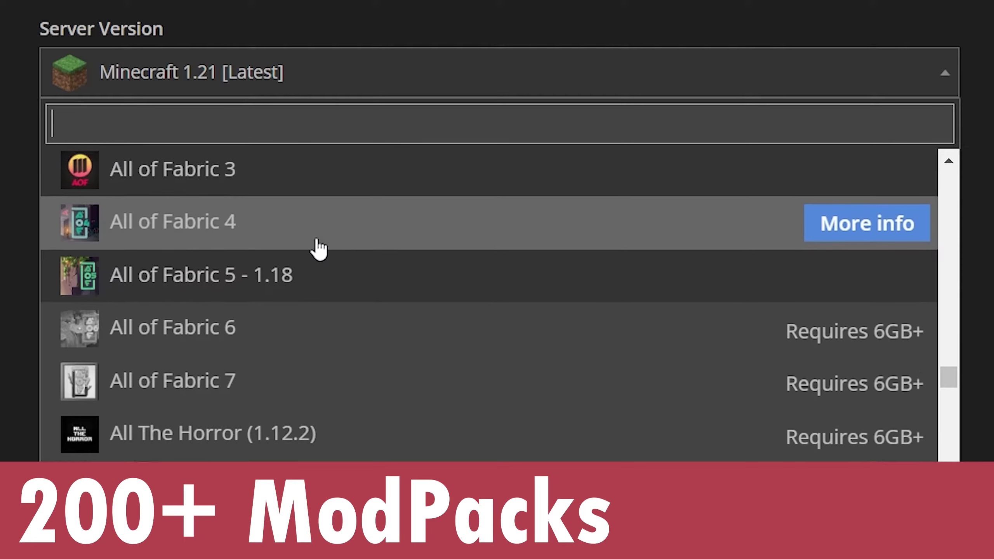
scroll(345, 246, down, 5)
scroll(377, 245, down, 15)
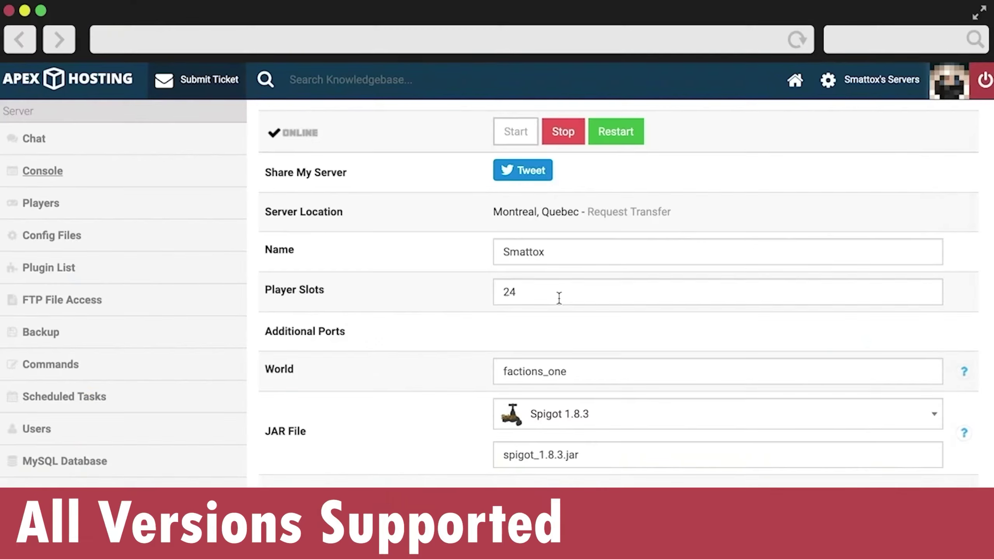
click(688, 410)
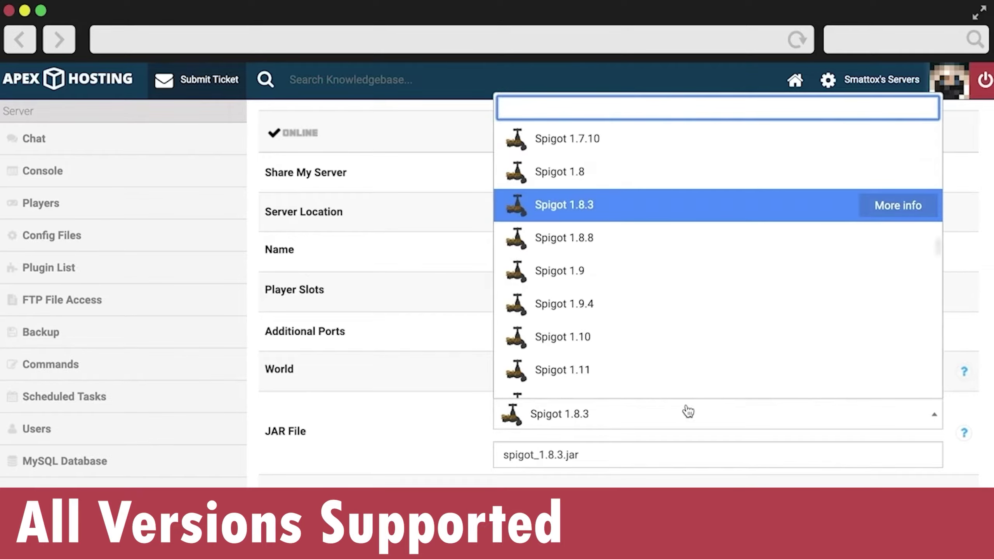
click(676, 251)
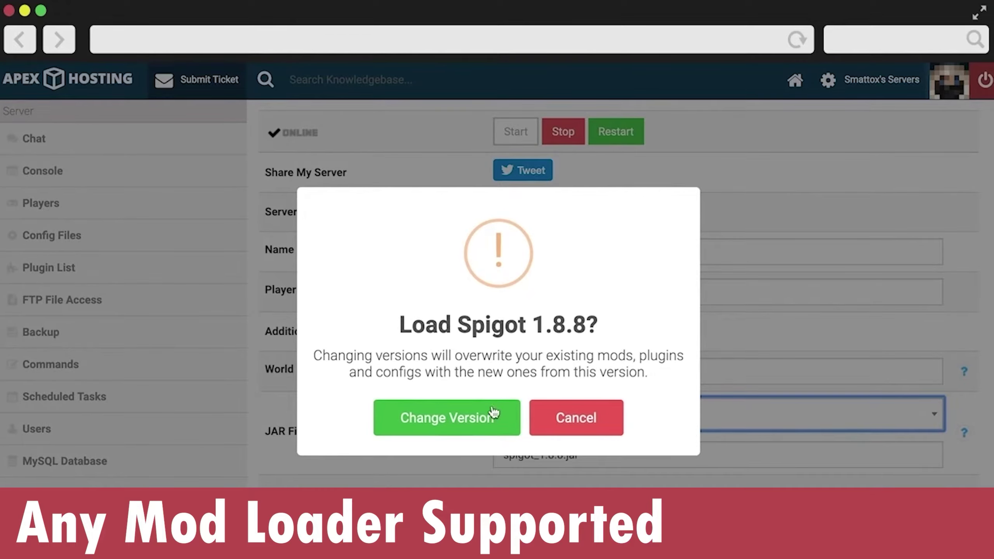
click(493, 412)
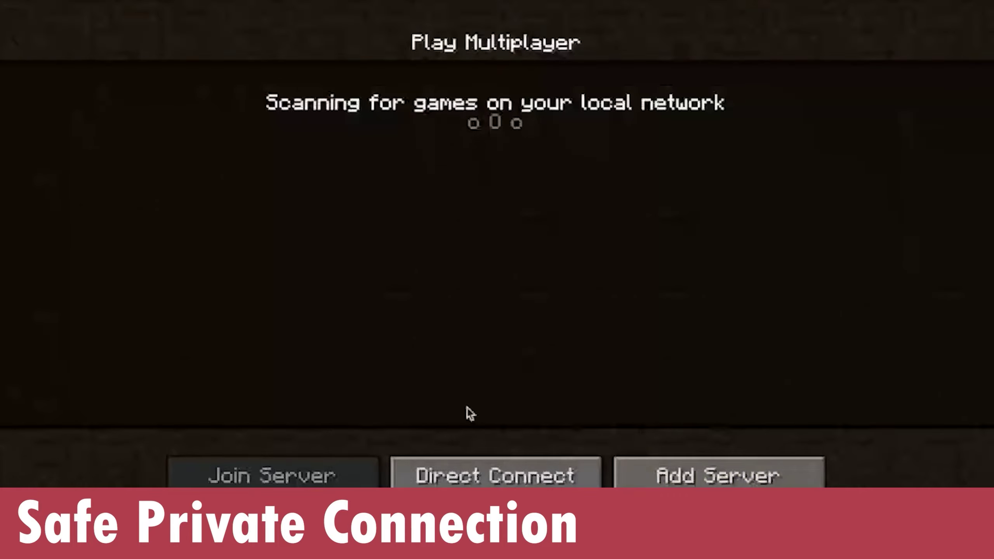
click(659, 474)
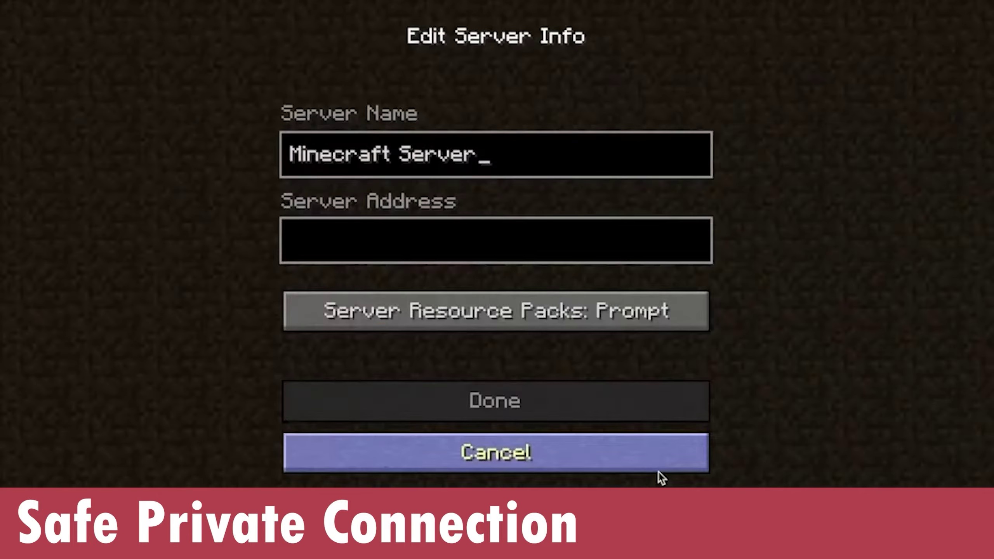
click(584, 253)
text(192.99.38.198:26046)
click(557, 400)
double_click(622, 98)
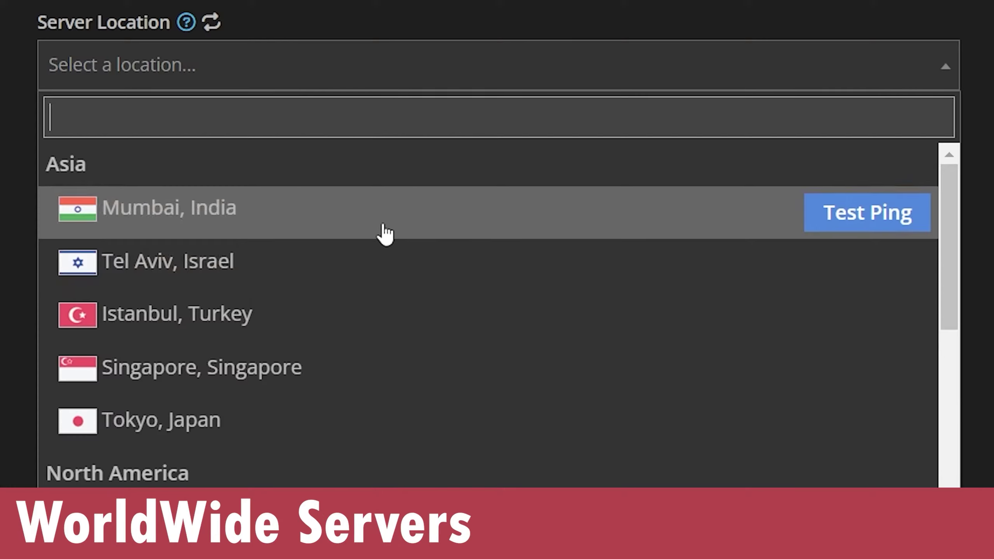
scroll(386, 233, down, 10)
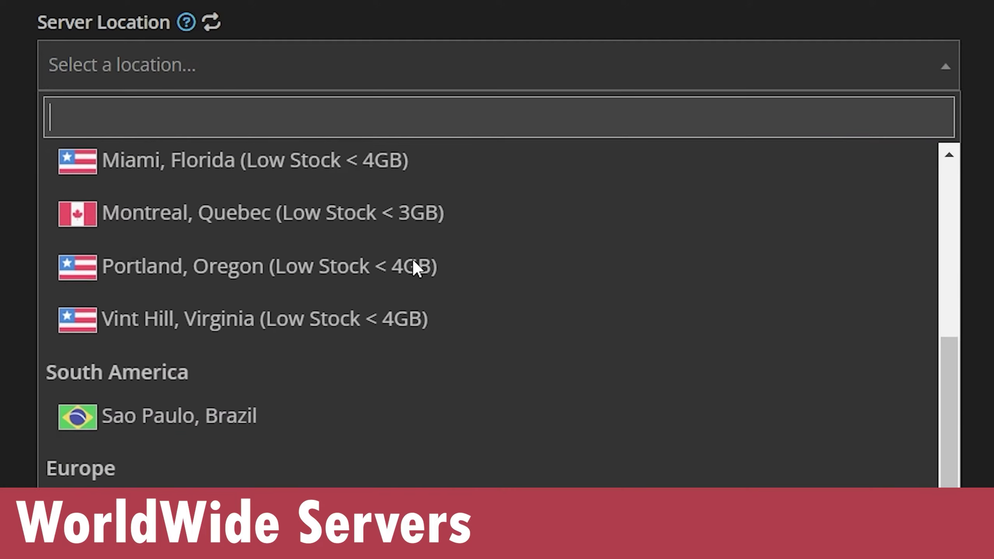
scroll(484, 433, up, 12)
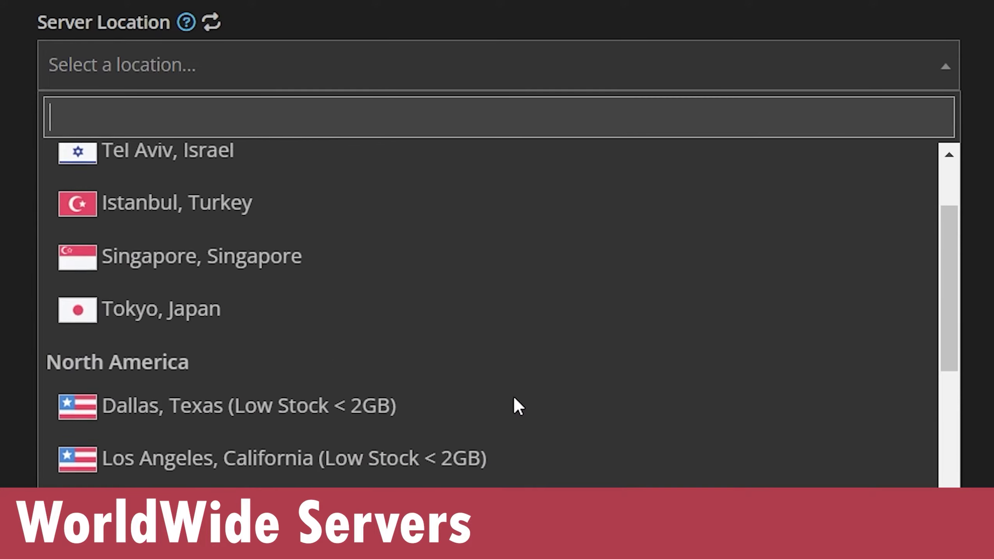
scroll(854, 379, down, 1)
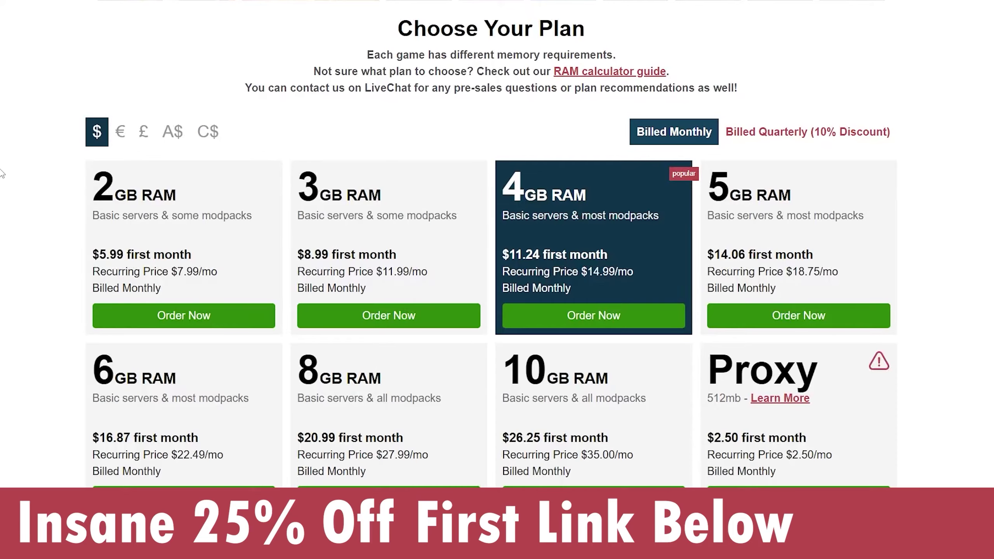
scroll(49, 167, down, 2)
scroll(49, 167, up, 2)
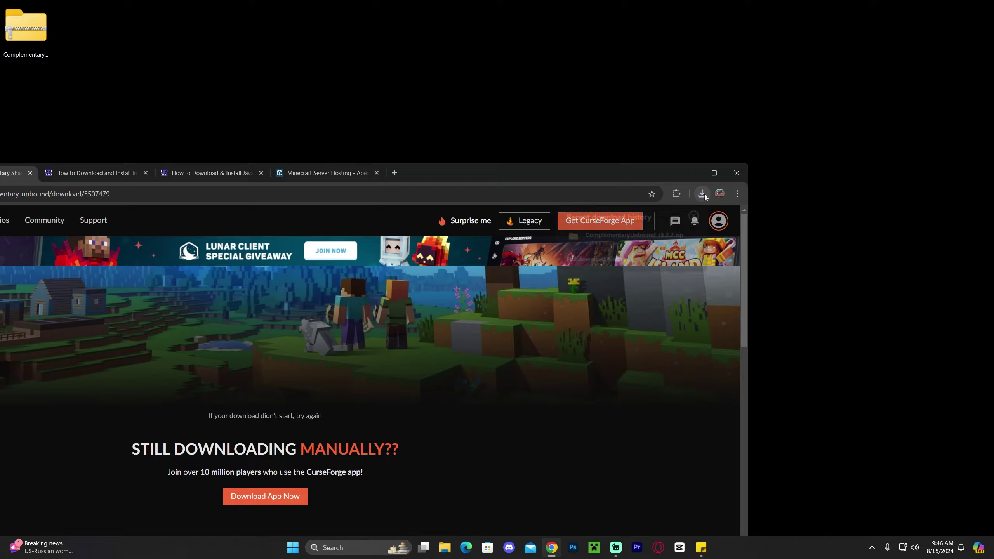
Drag ComplementaryUnbound_r5.2.2.zip from Chrome's downloads list onto the desktop.
click(702, 194)
drag(657, 176, 616, 181)
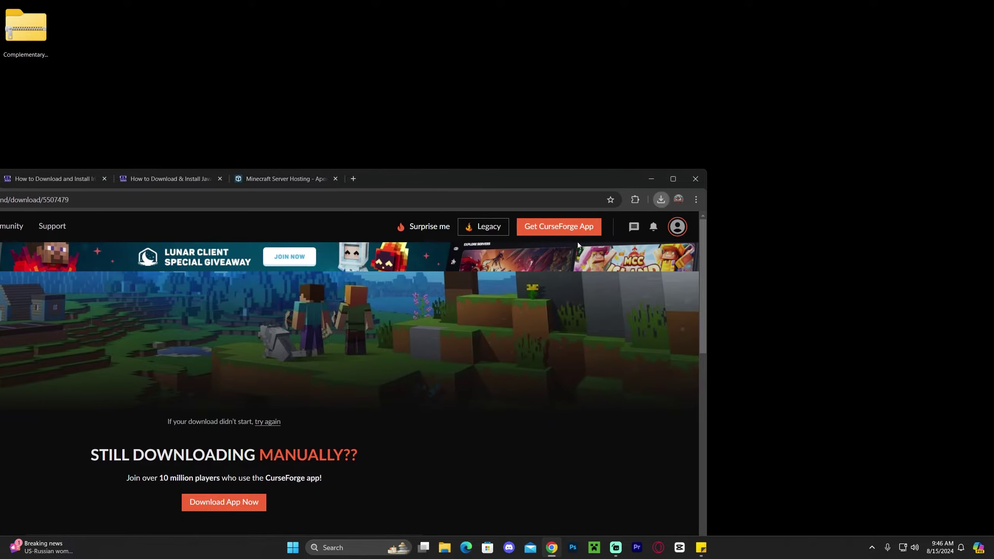
click(660, 199)
drag(548, 239, 598, 105)
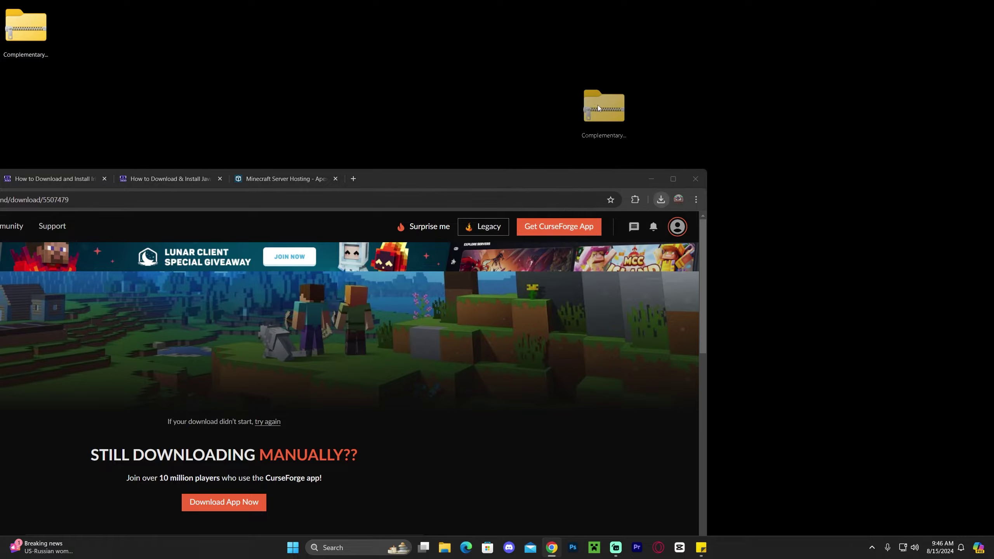
drag(636, 180, 812, 111)
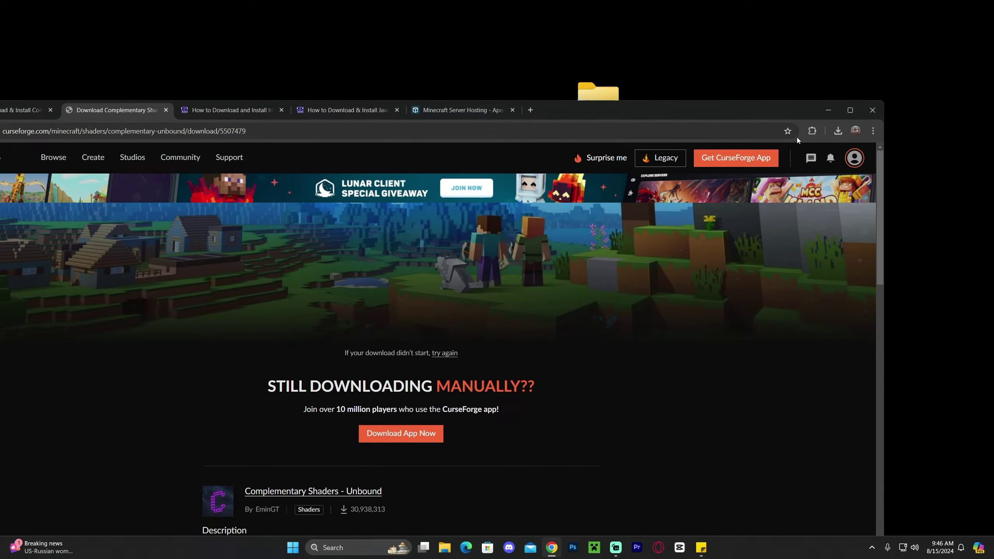
click(837, 130)
click(683, 358)
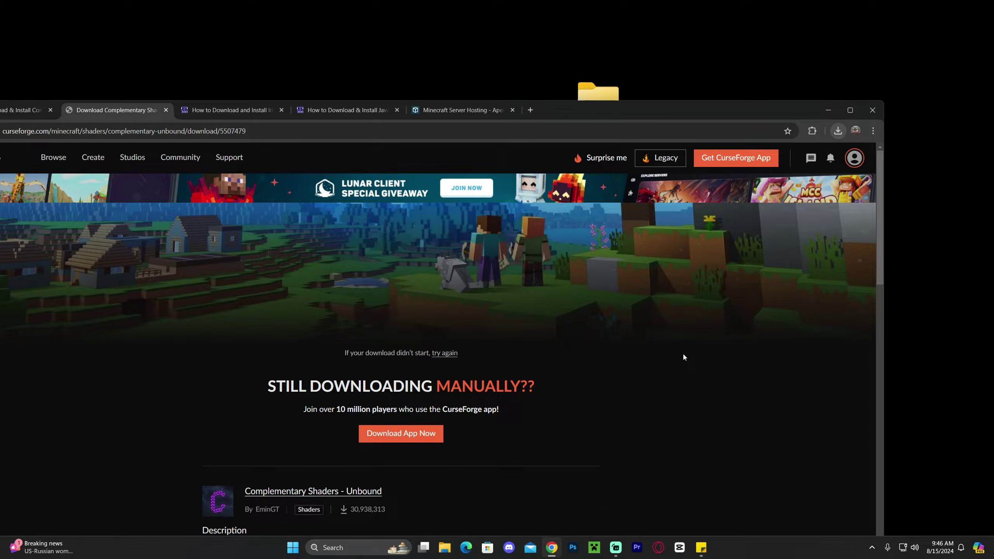
double_click(776, 106)
Position the zip near the desktop centre and bring Chrome back.
key(super+d)
drag(593, 138, 601, 194)
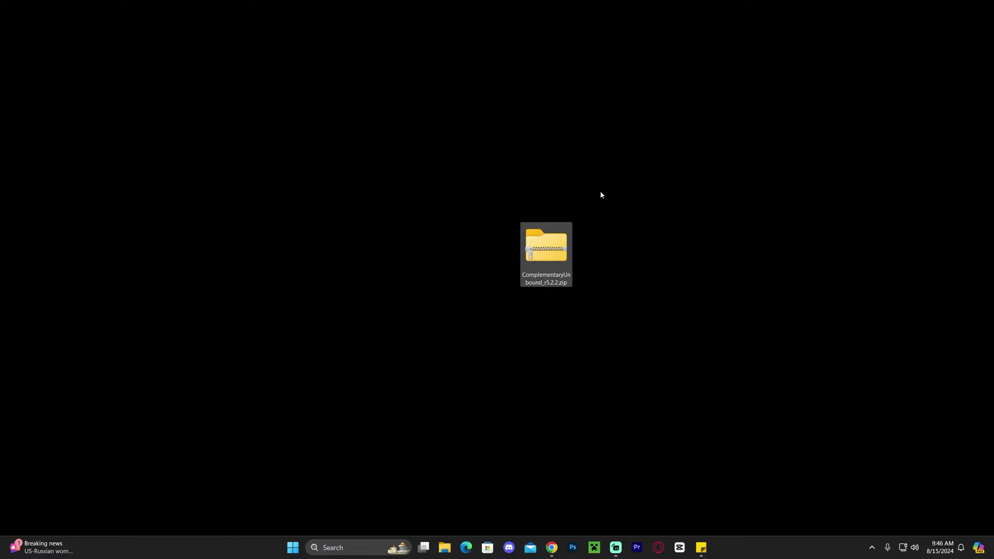
click(689, 209)
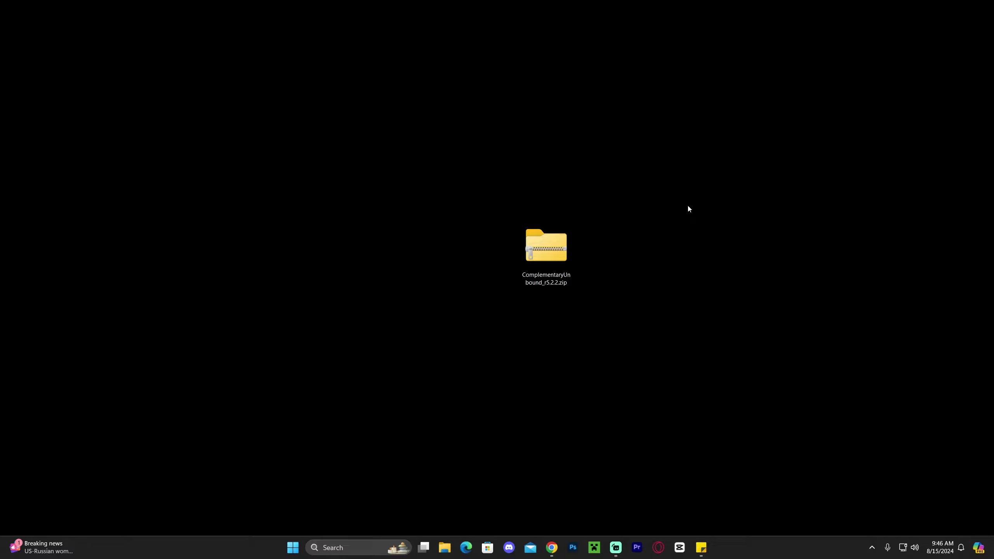
key(Down)
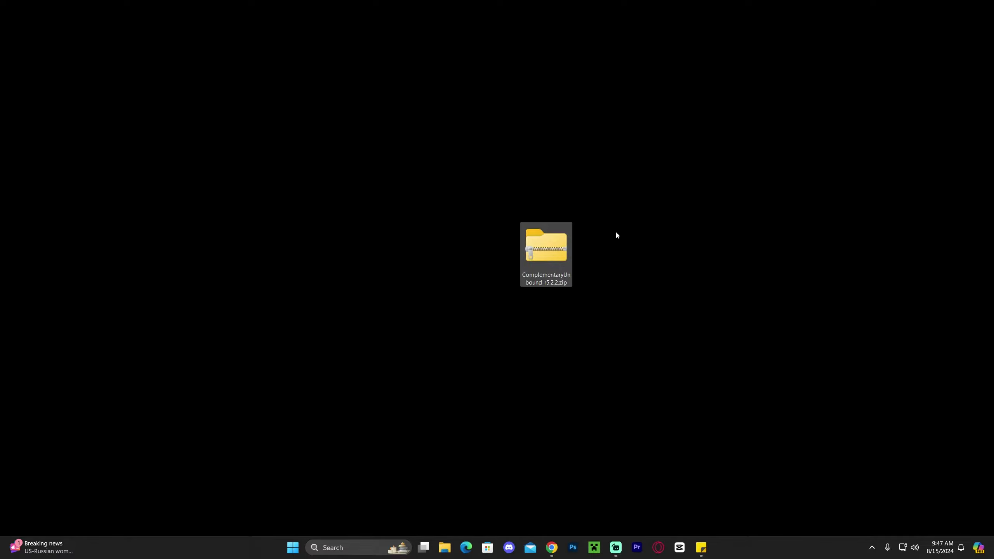
click(699, 227)
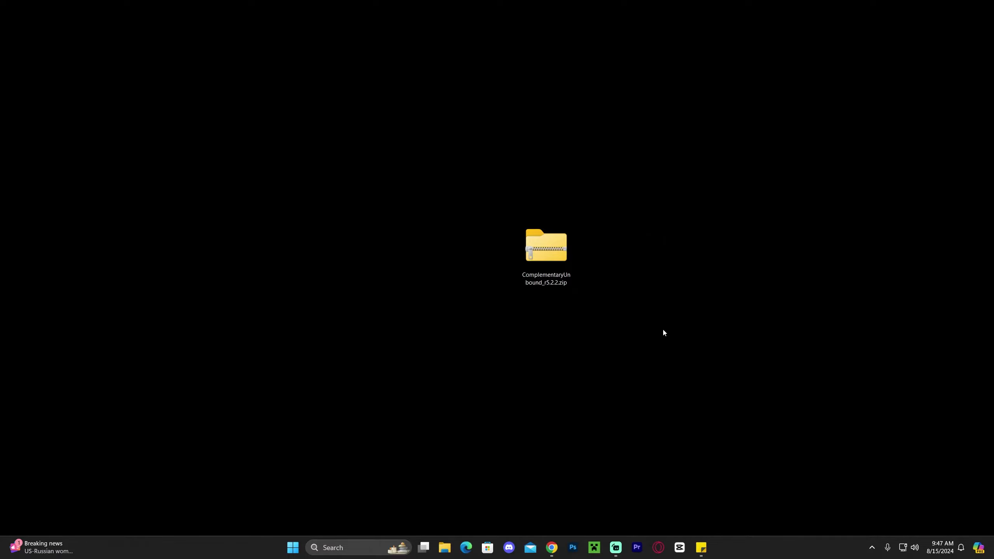
key(Down)
click(656, 259)
click(551, 547)
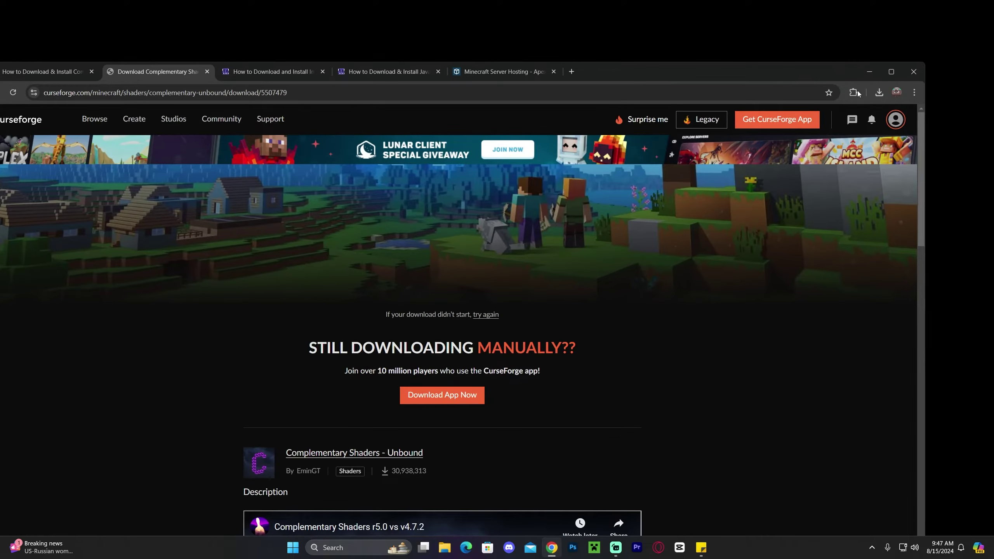
Switch to the Iris Shaders installation guide tab and highlight 'Iris' in its title.
click(888, 72)
click(305, 10)
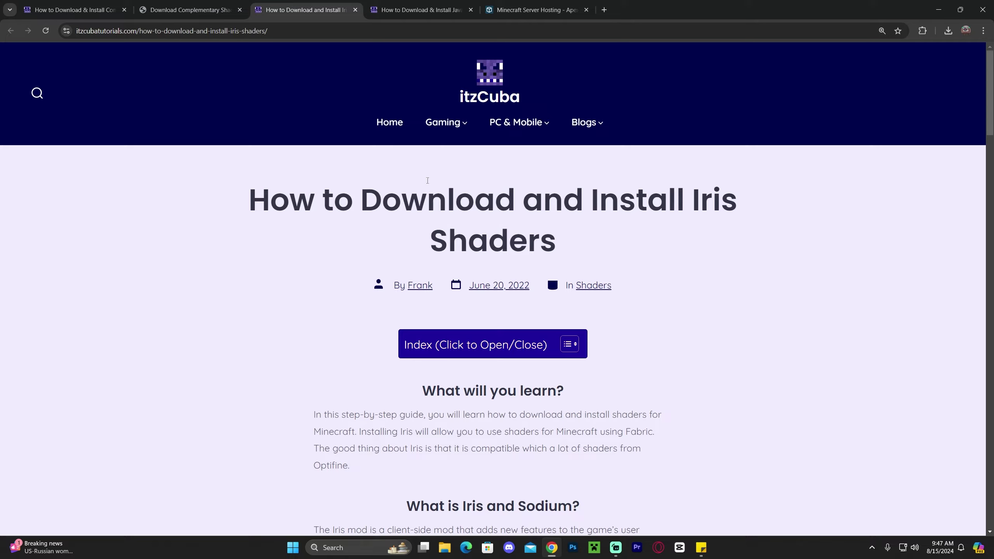
drag(691, 201, 719, 204)
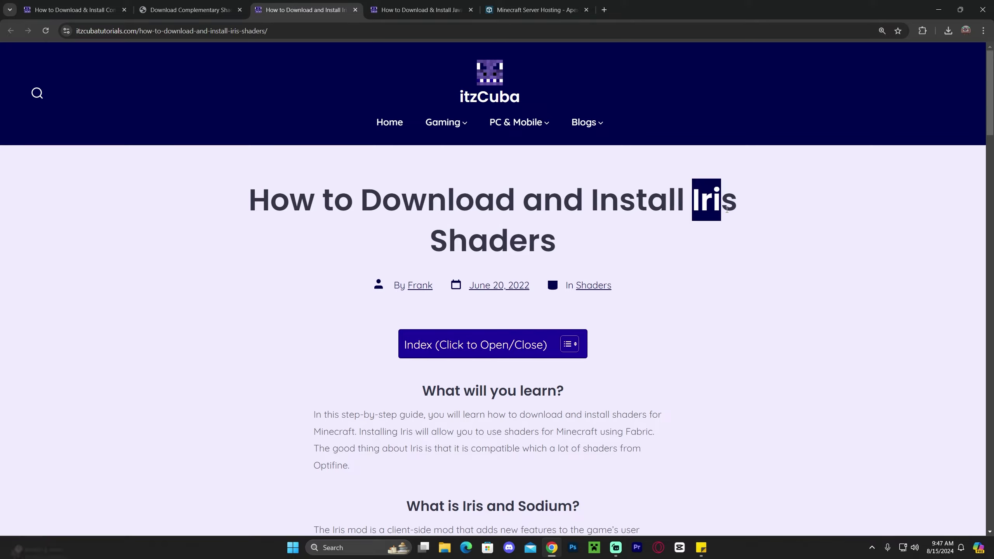
click(727, 208)
double_click(721, 211)
click(731, 197)
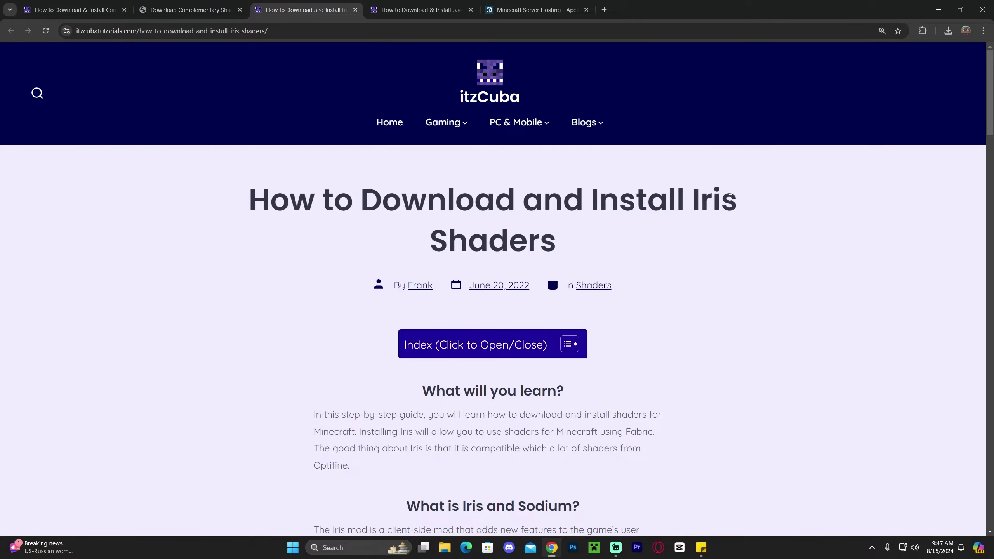
Scroll the Iris guide to Step 1 showing the Download Iris Here image.
click(74, 10)
scroll(494, 274, up, 12)
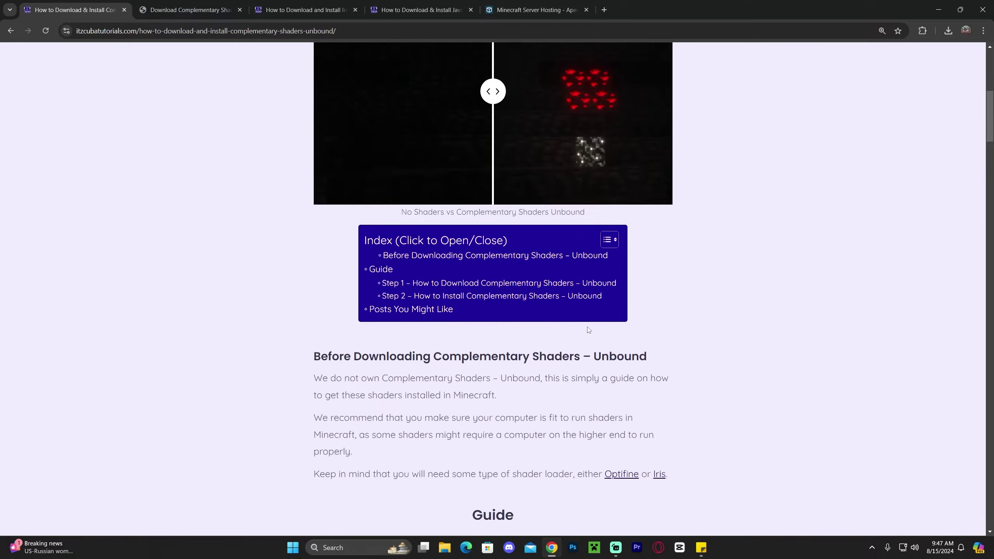
click(296, 3)
drag(691, 201, 741, 212)
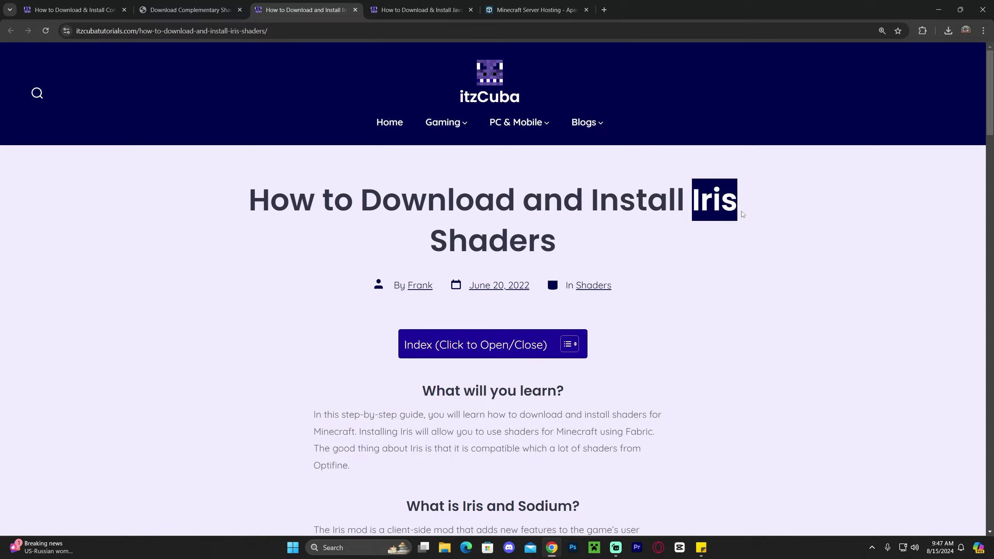
click(764, 235)
scroll(779, 246, down, 20)
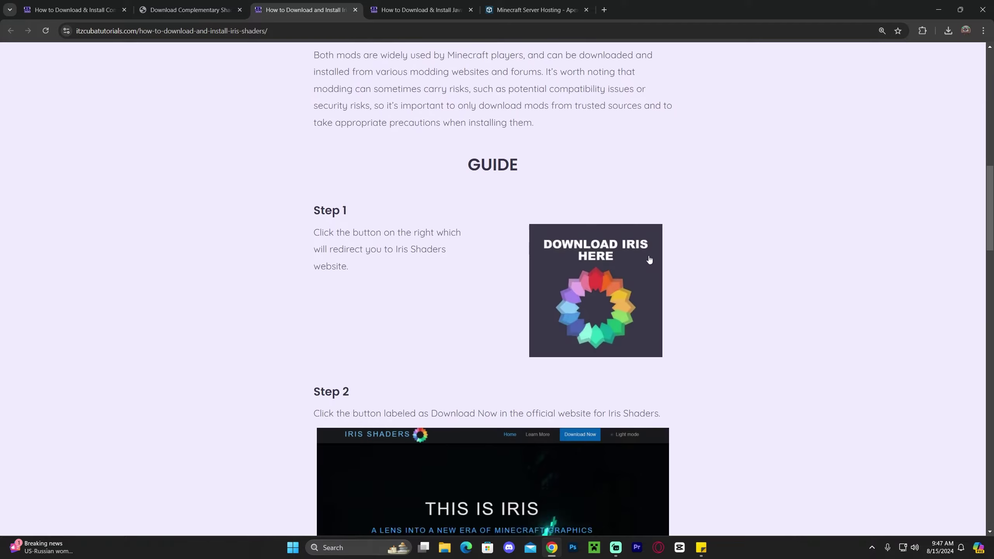
scroll(741, 284, up, 8)
scroll(742, 285, up, 5)
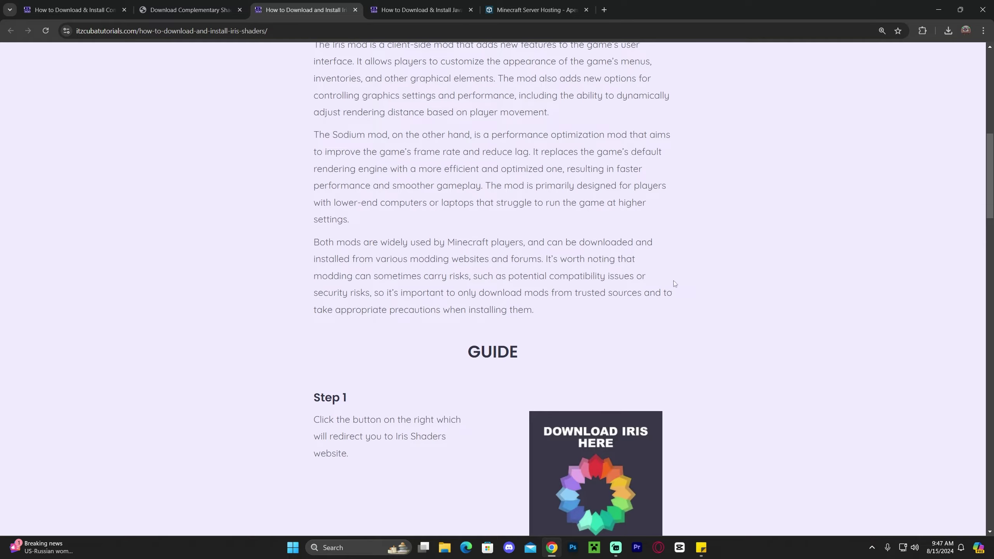
scroll(510, 293, down, 2)
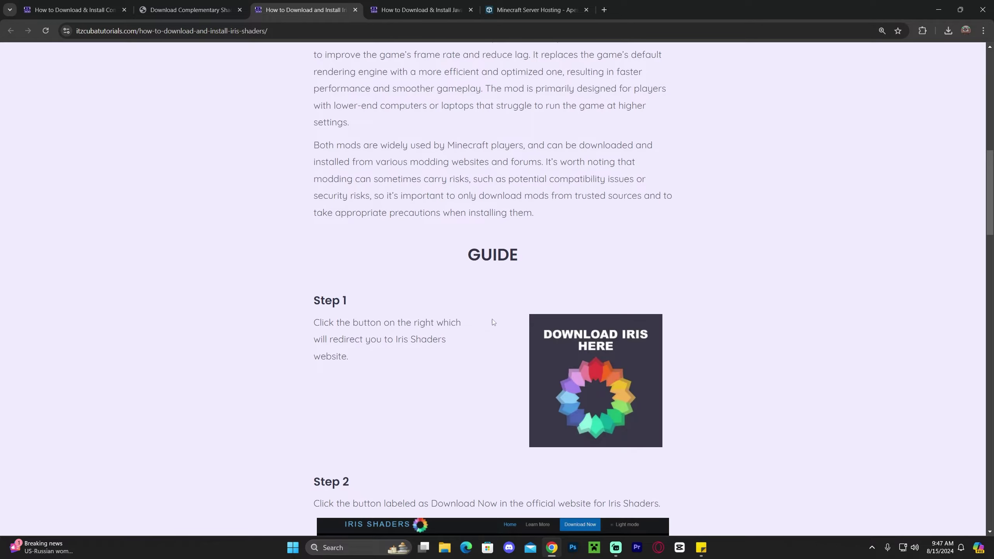
Download the universal Iris installer jar from the Iris Shaders site and save it to the Desktop.
click(624, 341)
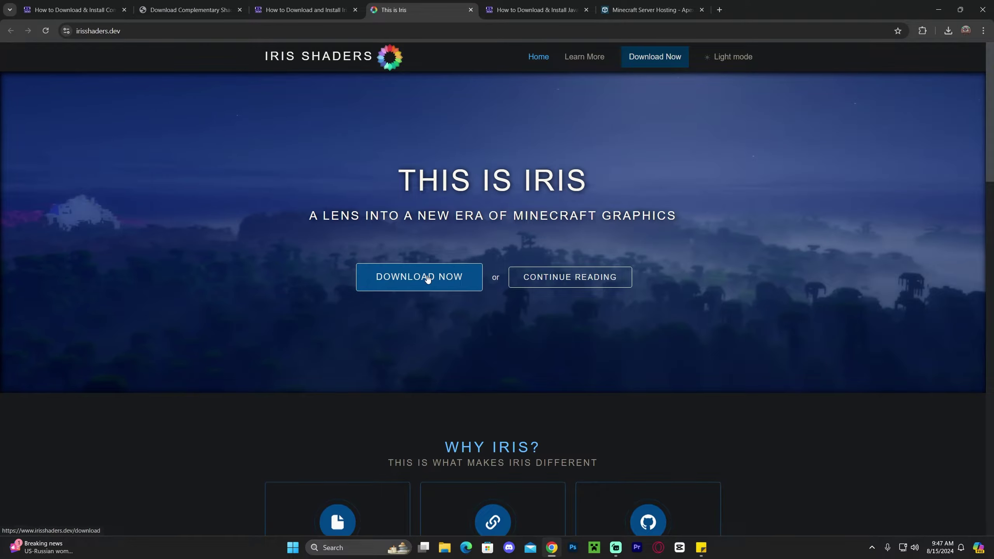
click(428, 278)
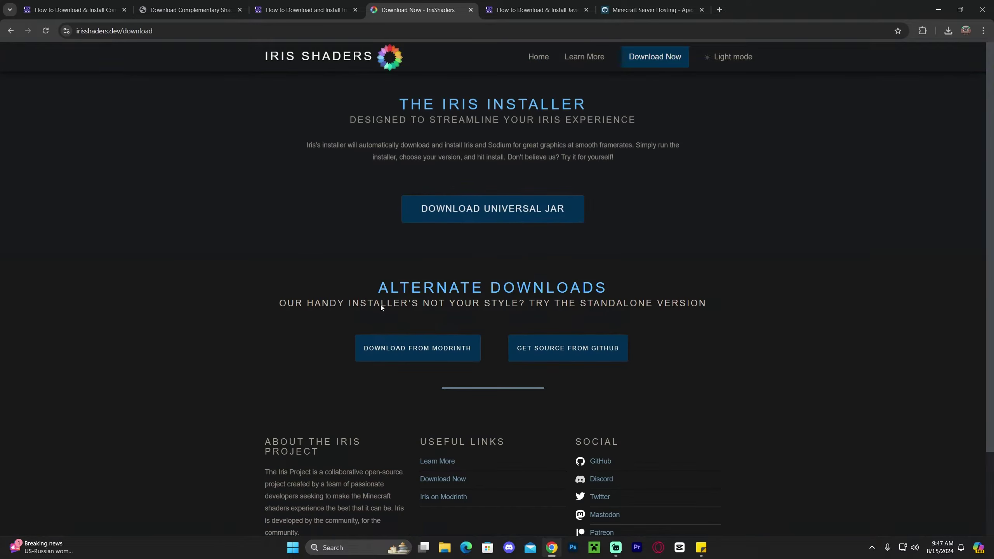
click(569, 221)
click(918, 524)
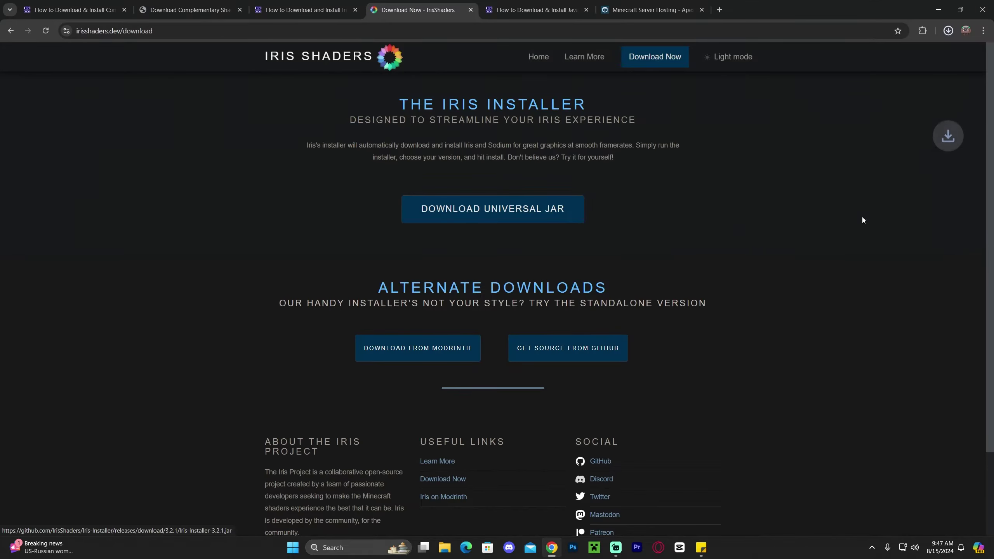
Place Iris-Installer-3.2.1.jar beside the Complementary zip and verify it in Chrome's downloads.
drag(851, 4, 601, 199)
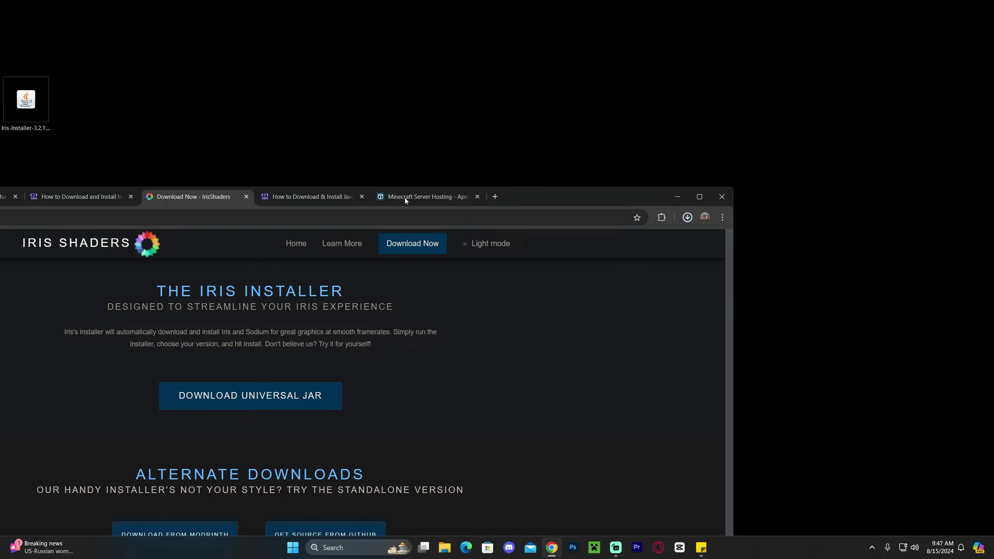
drag(405, 197, 364, 284)
drag(26, 99, 494, 246)
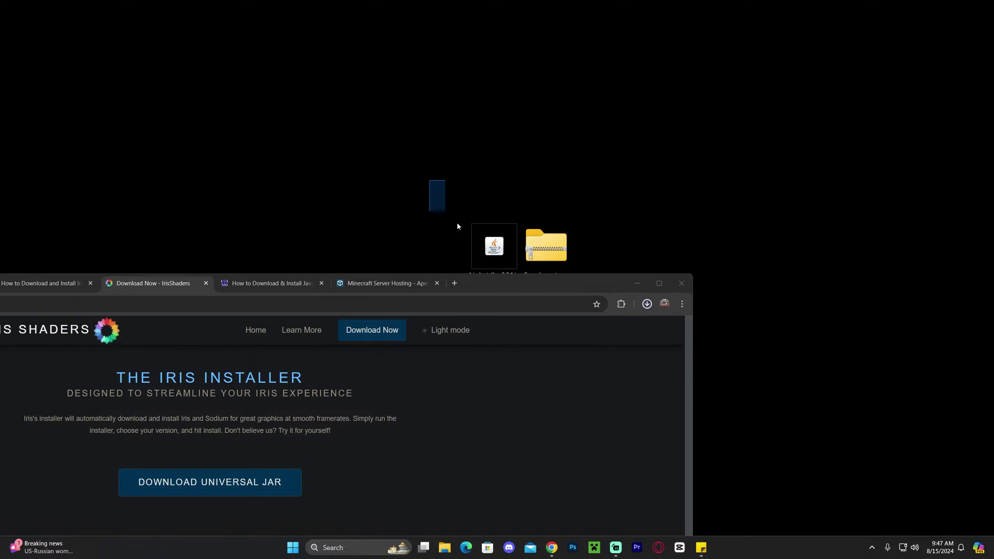
drag(537, 285, 543, 307)
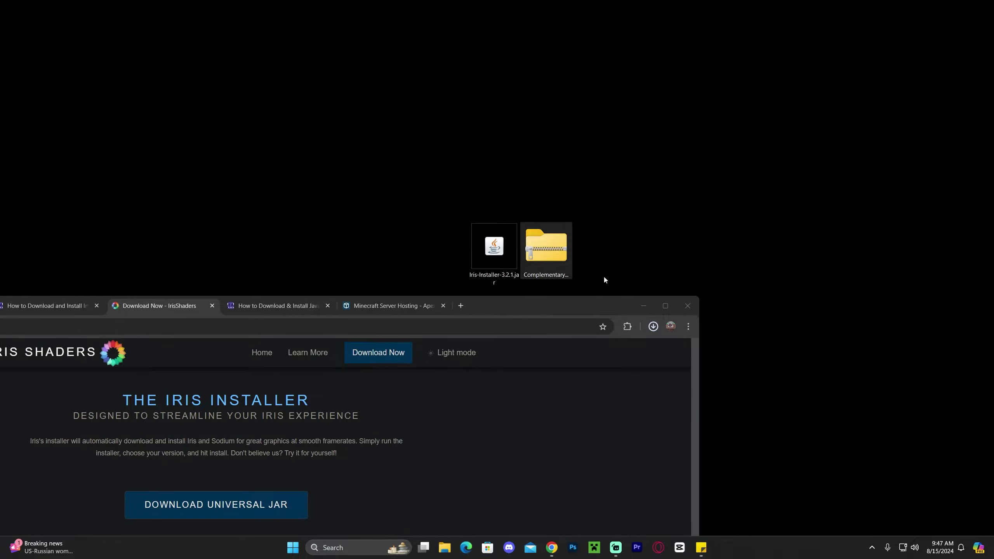
click(652, 327)
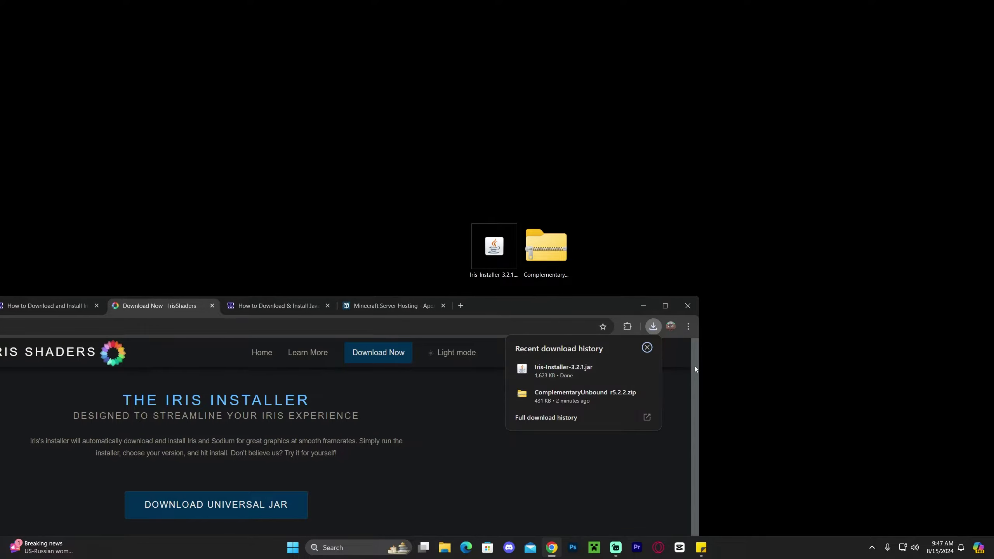
click(658, 328)
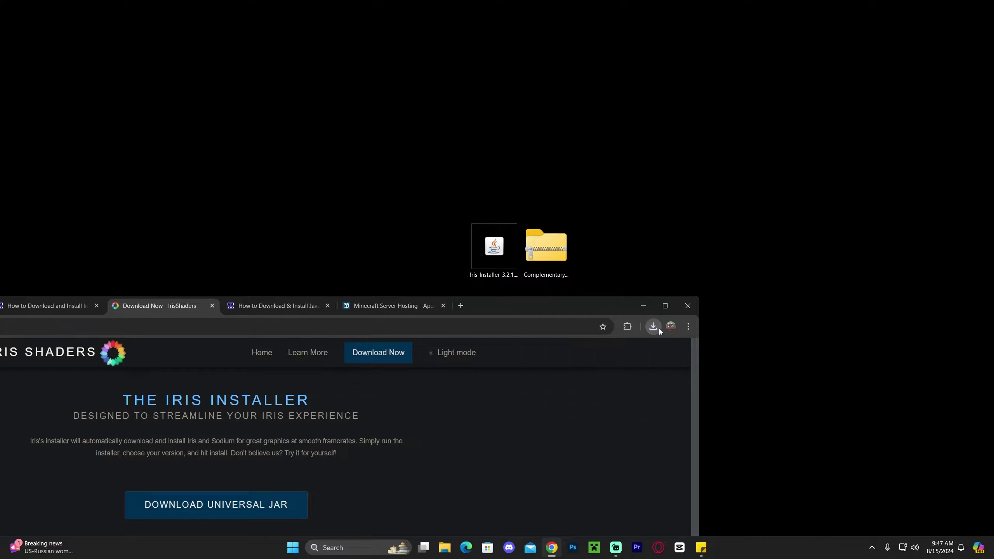
click(643, 305)
drag(591, 197, 414, 279)
Launch Iris-Installer-3.2.1.jar with Java from its Open with menu.
click(641, 230)
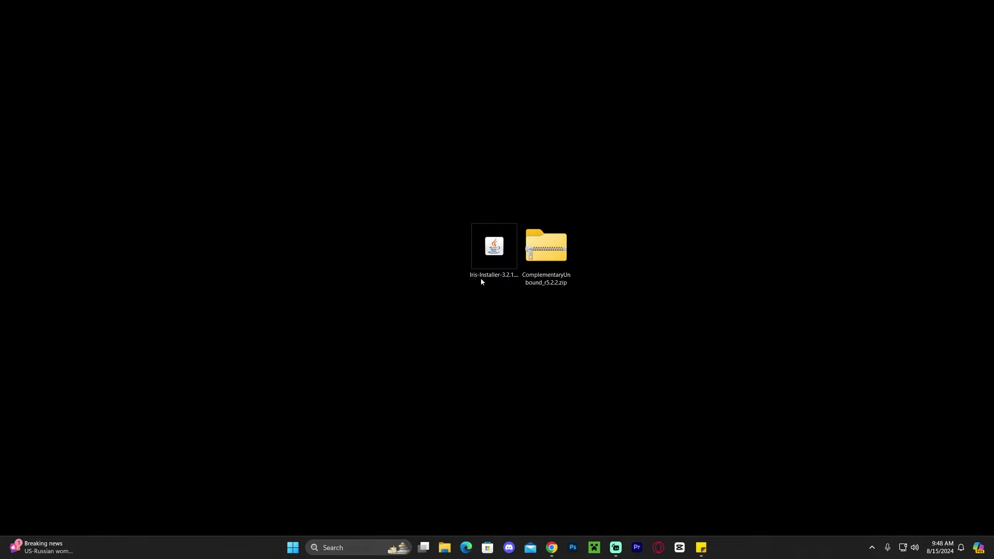
right_click(487, 237)
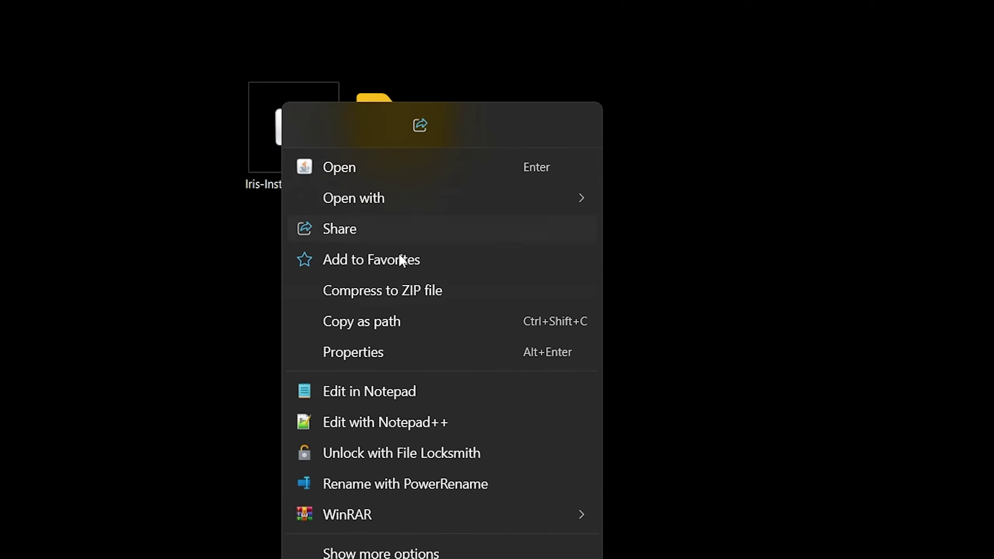
mouse_move(410, 197)
click(758, 200)
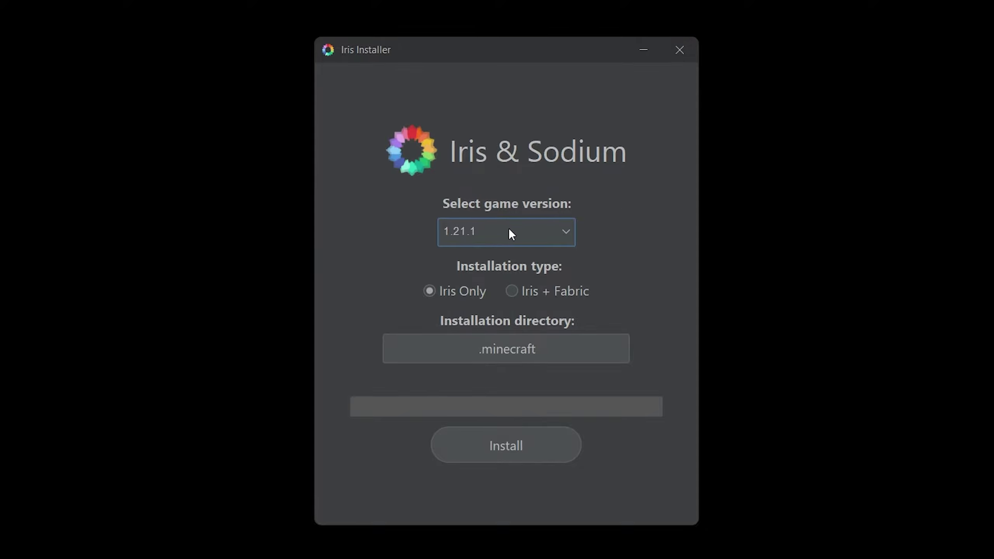
Install Iris Only for game version 1.21.1 into the .minecraft directory.
click(564, 233)
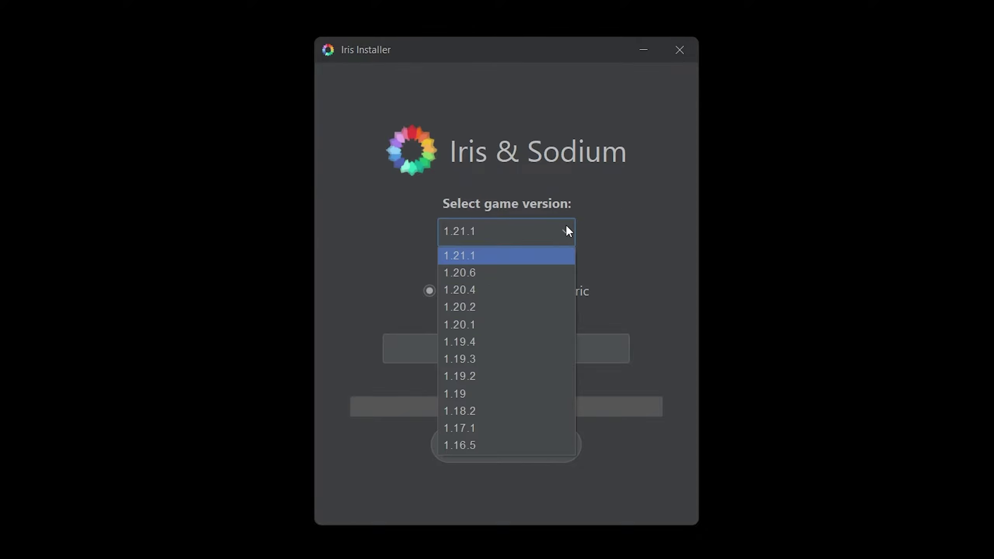
click(530, 257)
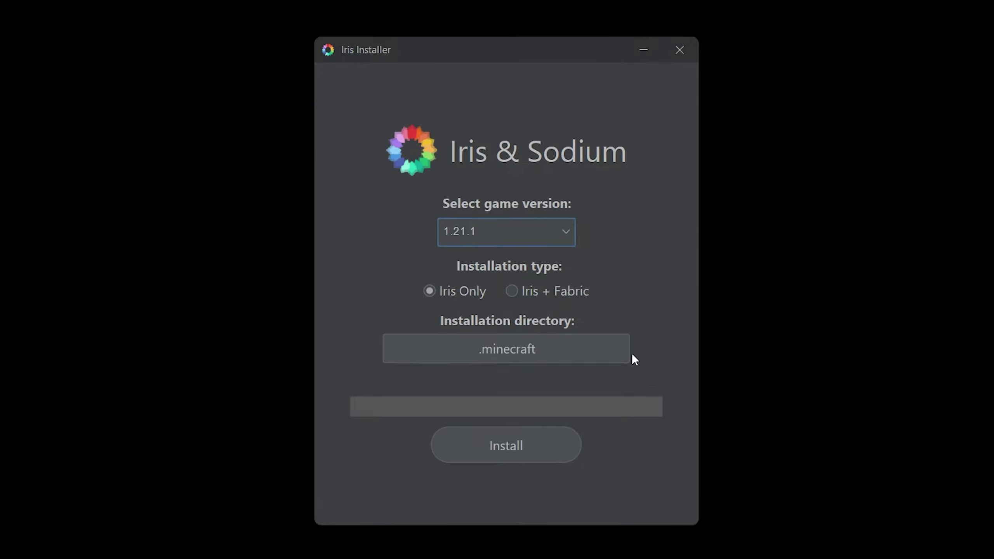
click(547, 447)
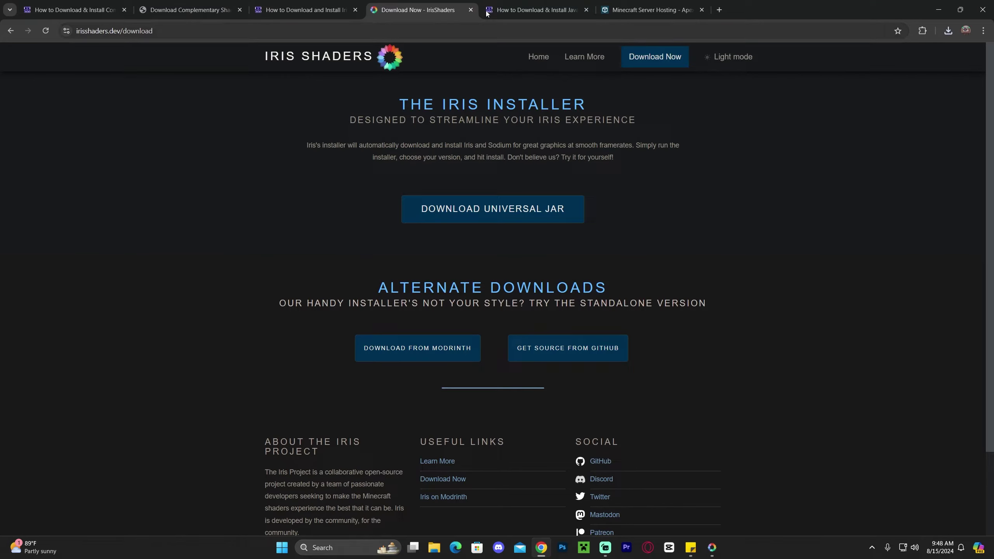
Switch to the Java 21 (JDK 21) install guide and scroll through it.
click(487, 11)
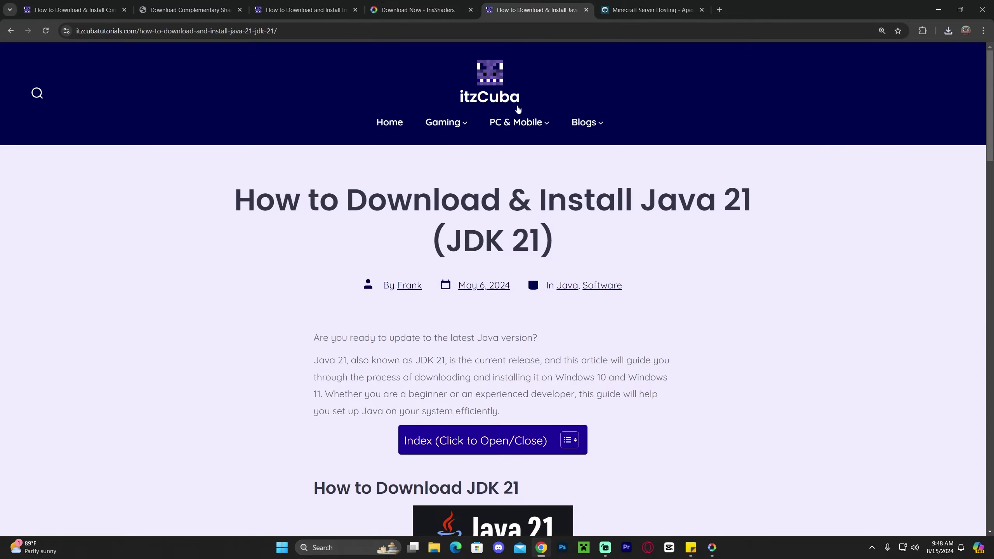
scroll(297, 202, down, 10)
scroll(736, 239, up, 10)
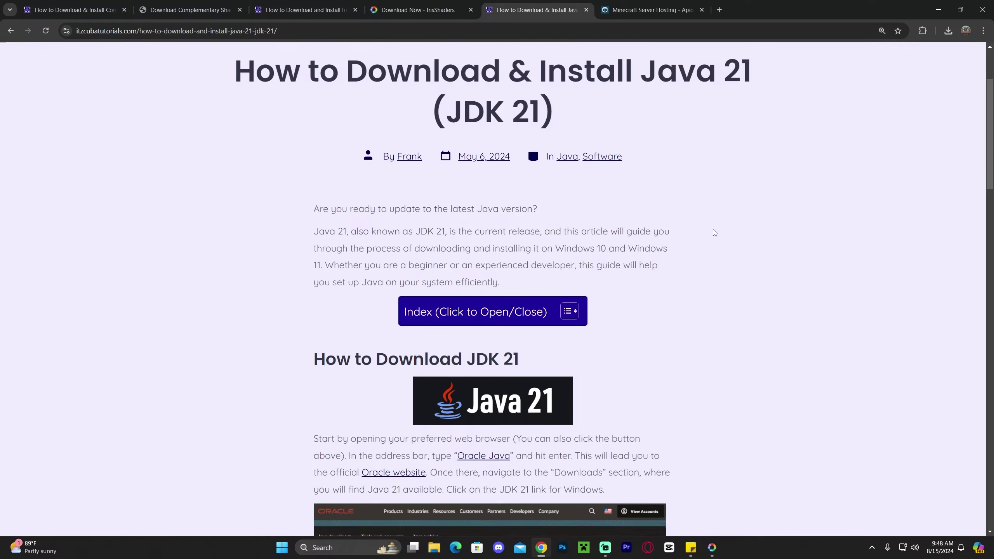
scroll(700, 233, down, 1)
scroll(700, 232, down, 7)
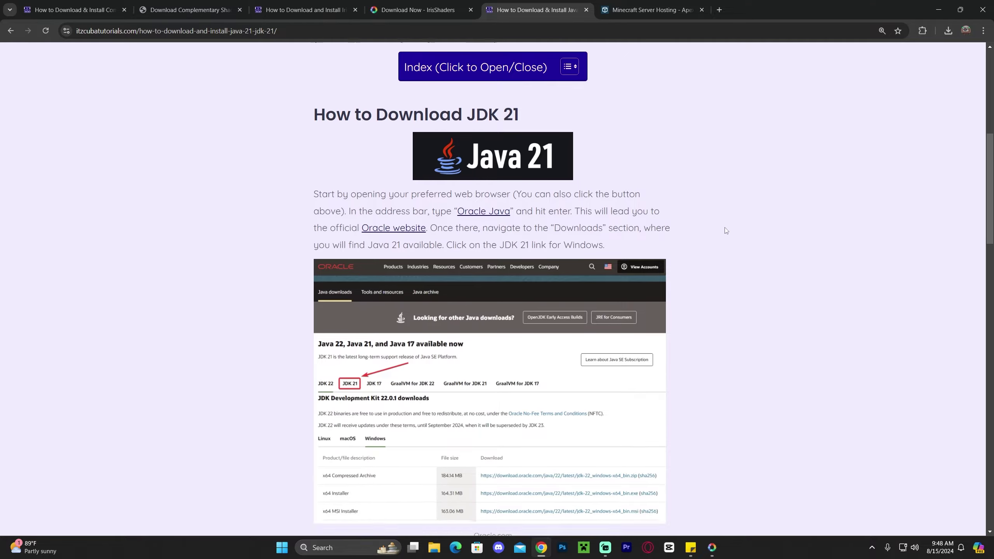
scroll(714, 237, down, 16)
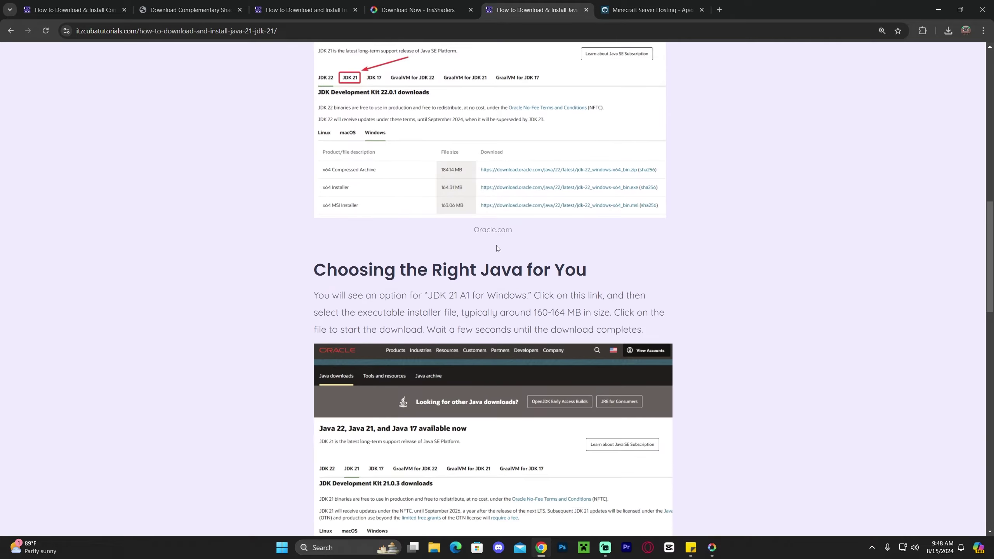
scroll(651, 257, up, 20)
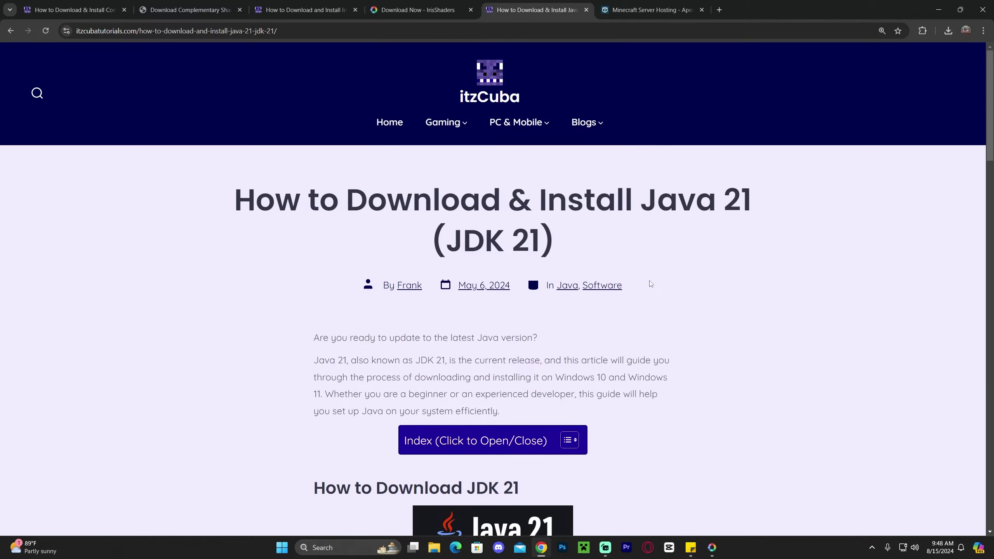
Highlight 'Java 21' in the article title and scroll further through the guide.
drag(640, 197, 755, 208)
click(638, 303)
scroll(639, 302, down, 20)
scroll(558, 208, down, 6)
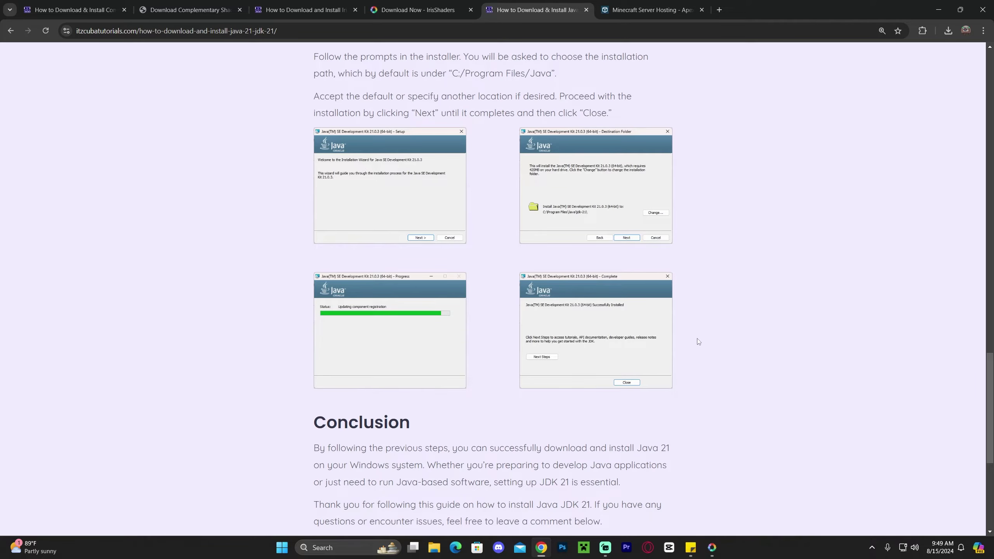
scroll(744, 293, down, 5)
scroll(763, 283, up, 20)
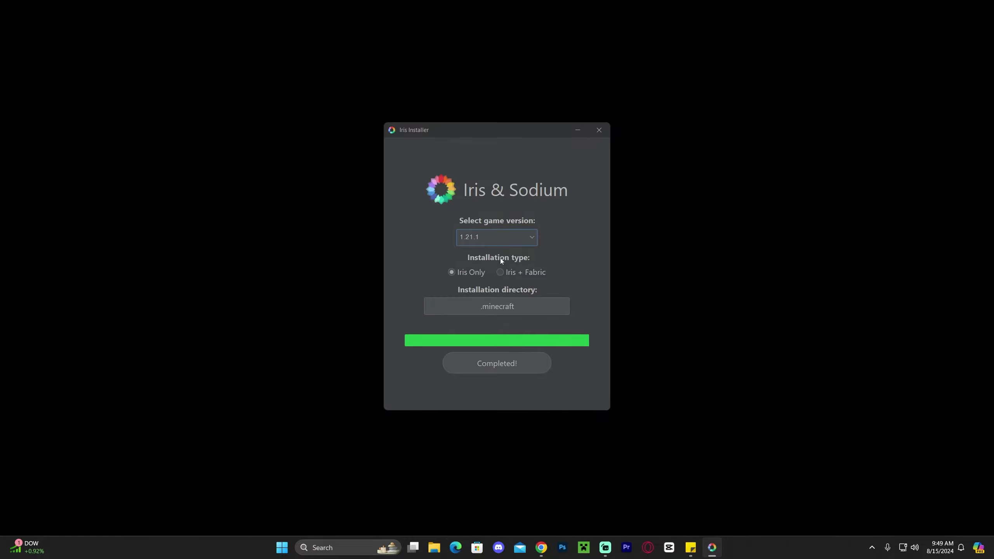
Close the finished Iris installer and delete Iris-Installer-3.2.1.jar from the desktop.
click(599, 130)
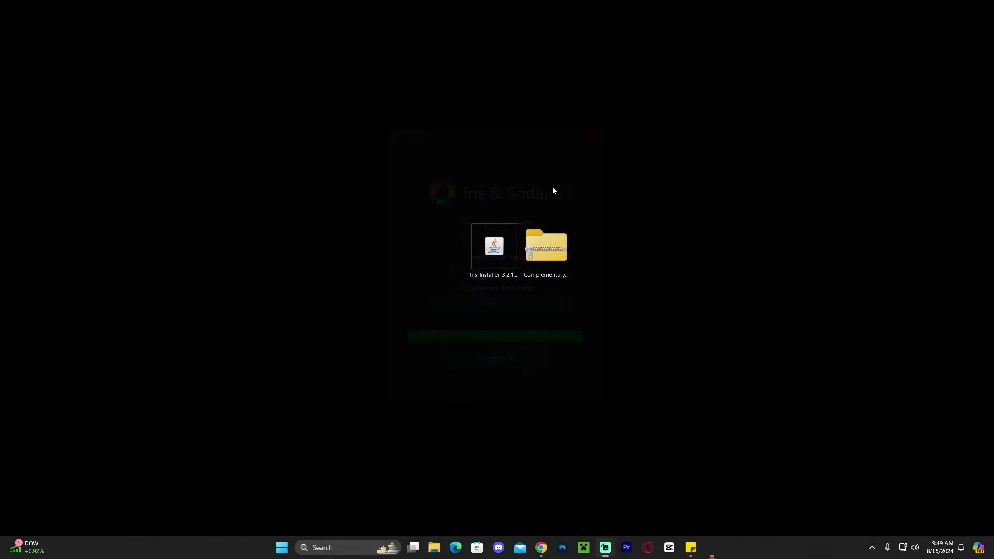
drag(443, 164, 502, 282)
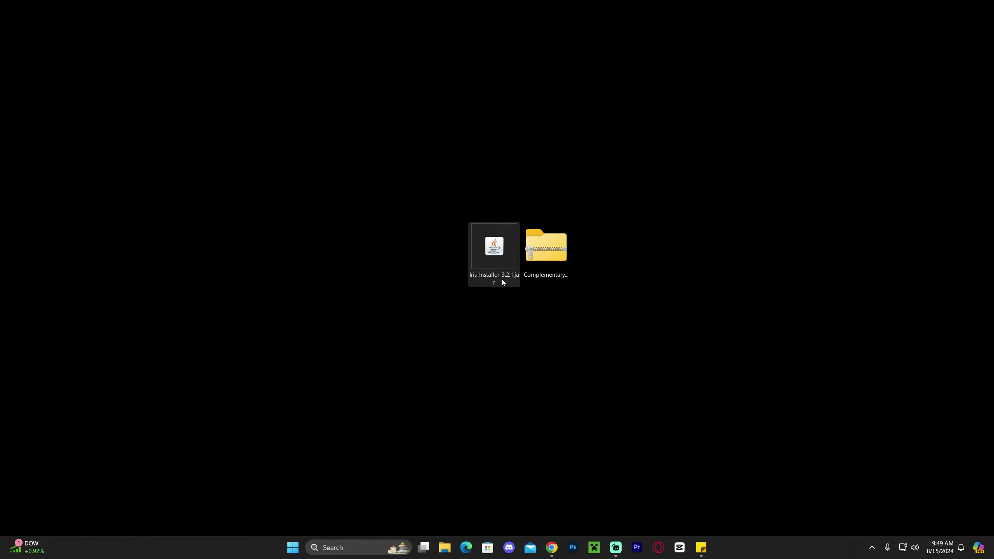
key(Delete)
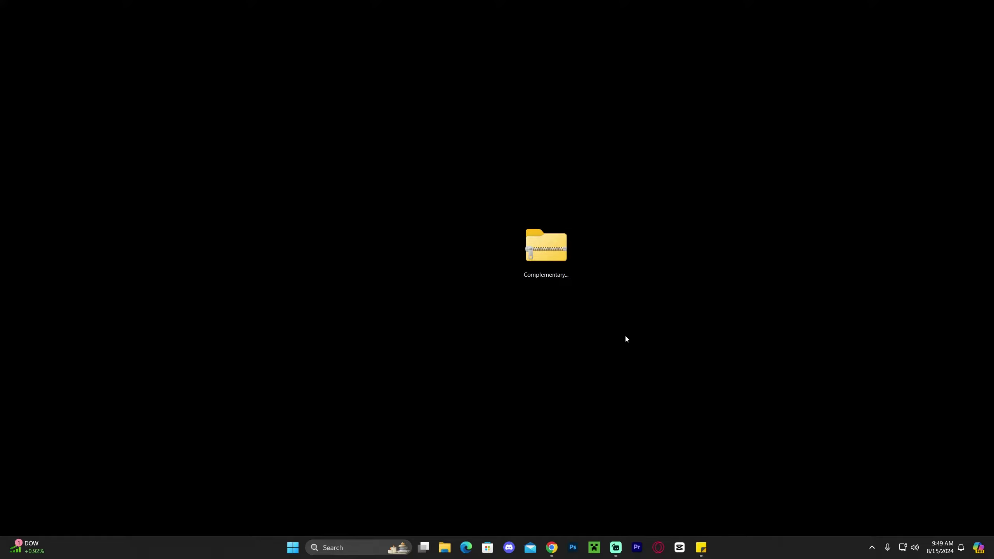
Leave only the Complementary zip on the desktop and open the Minecraft Launcher.
drag(624, 334, 542, 244)
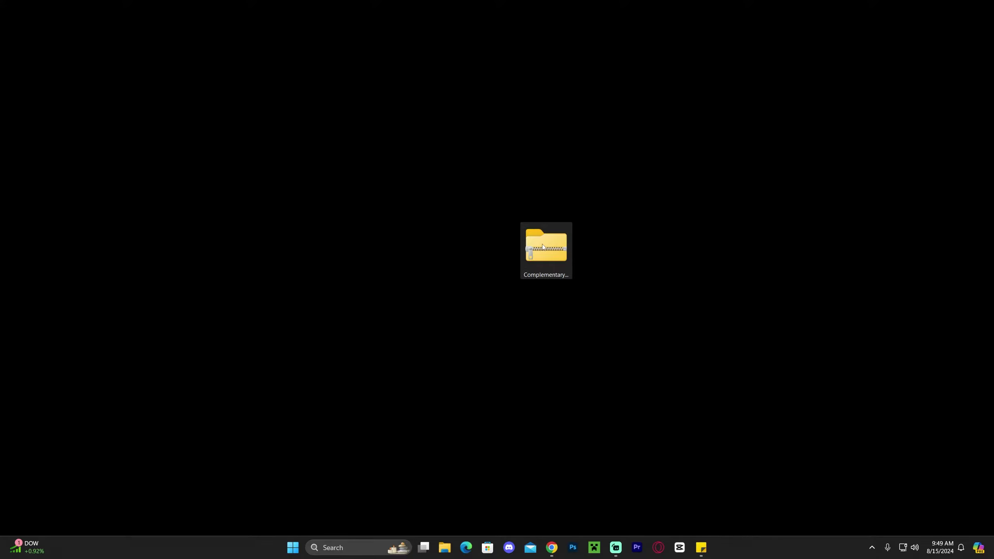
click(642, 267)
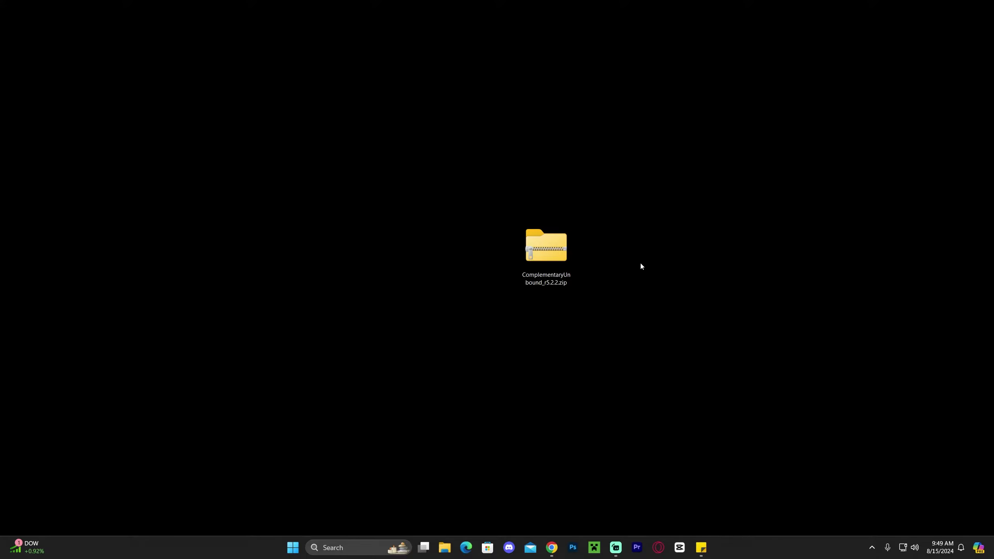
click(593, 547)
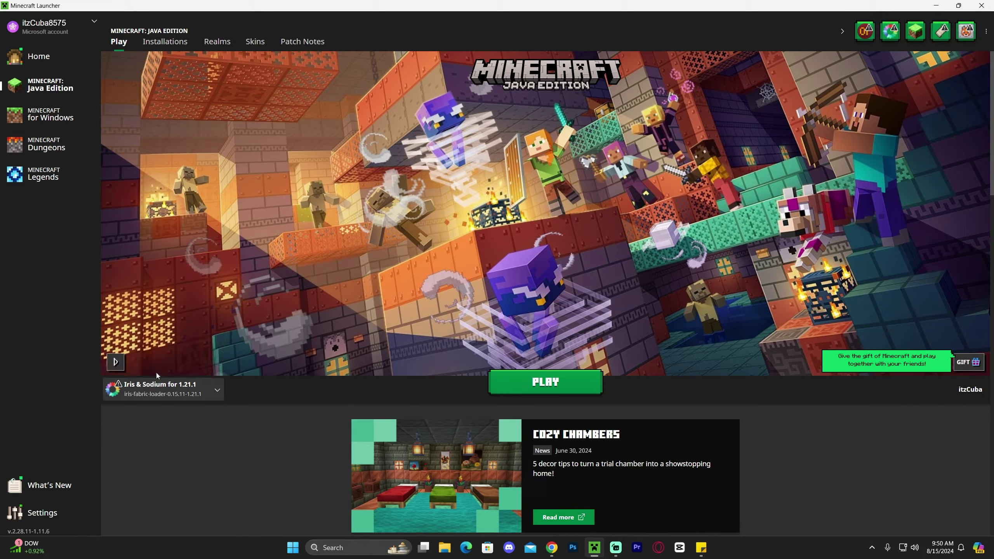
On the Installations page, toggle the Modded filter off and back on to list modded profiles.
mouse_move(206, 389)
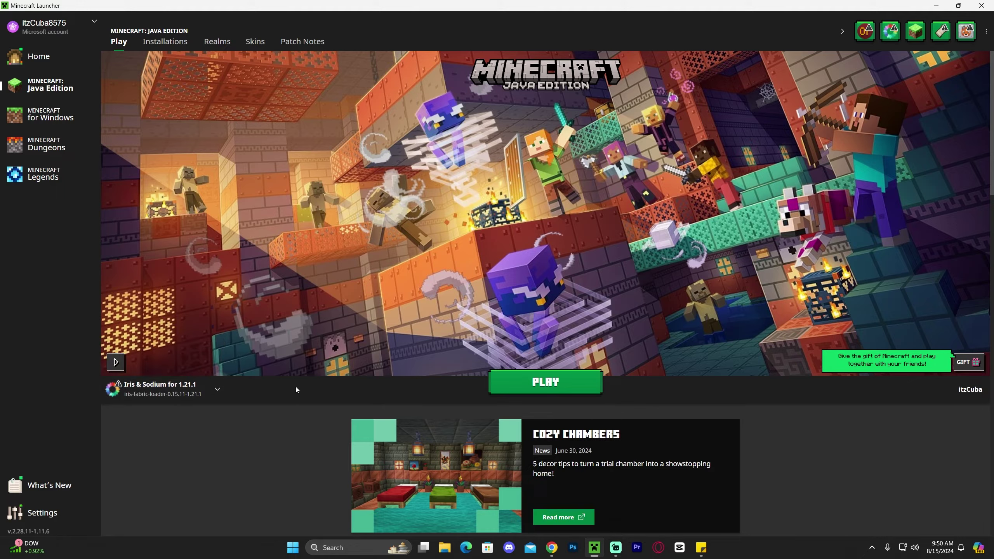
click(173, 44)
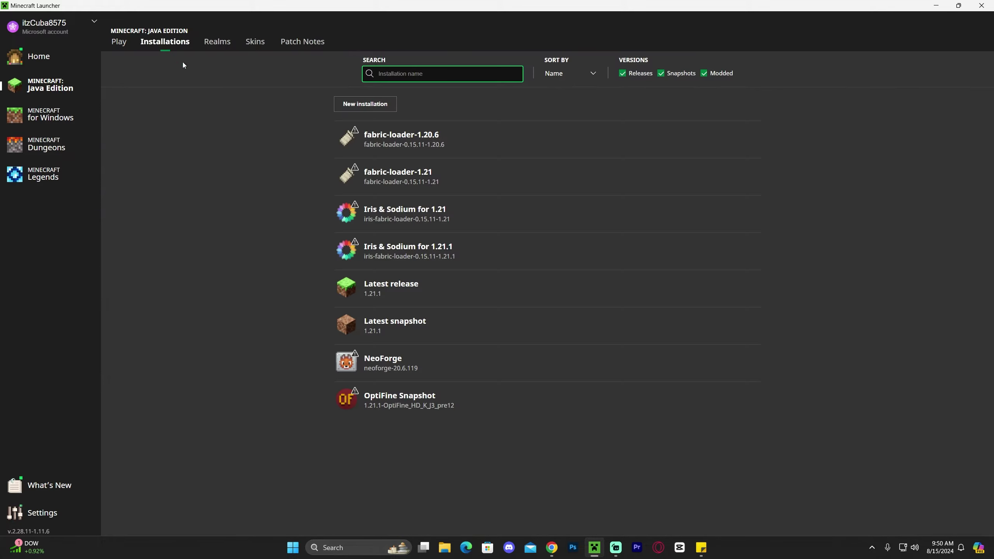
click(704, 73)
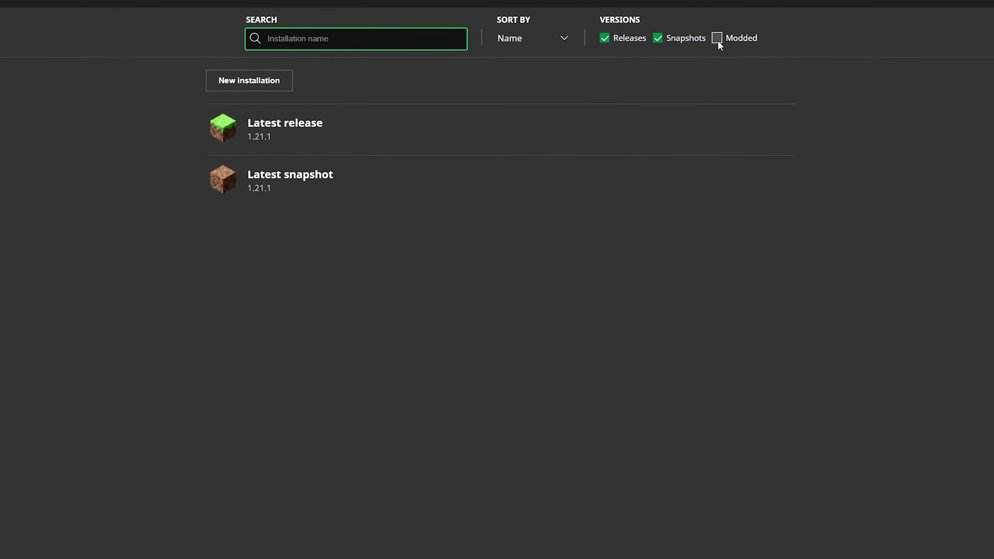
click(716, 38)
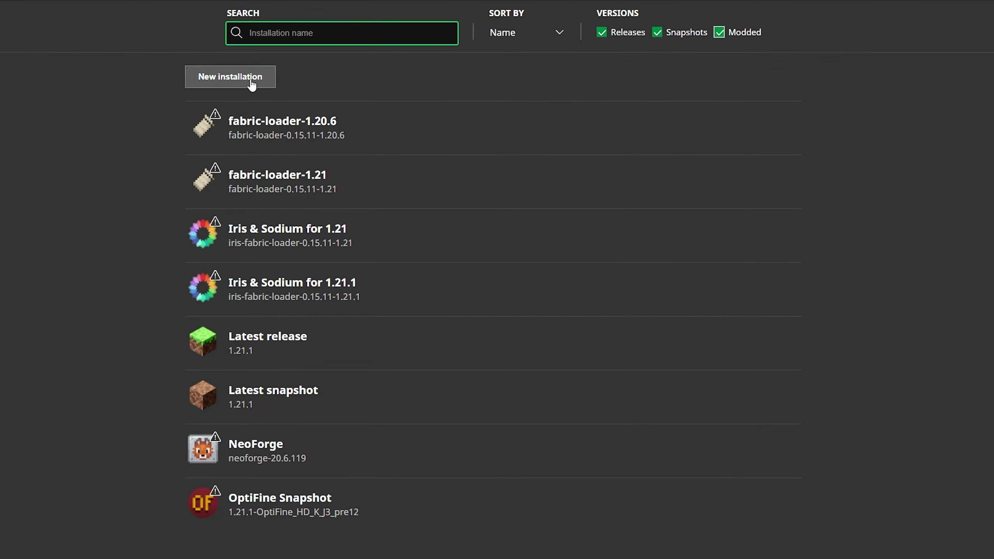
Draft a new installation using the iris-fabric-loader-0.15.11-1.21.1 version.
click(255, 81)
click(405, 127)
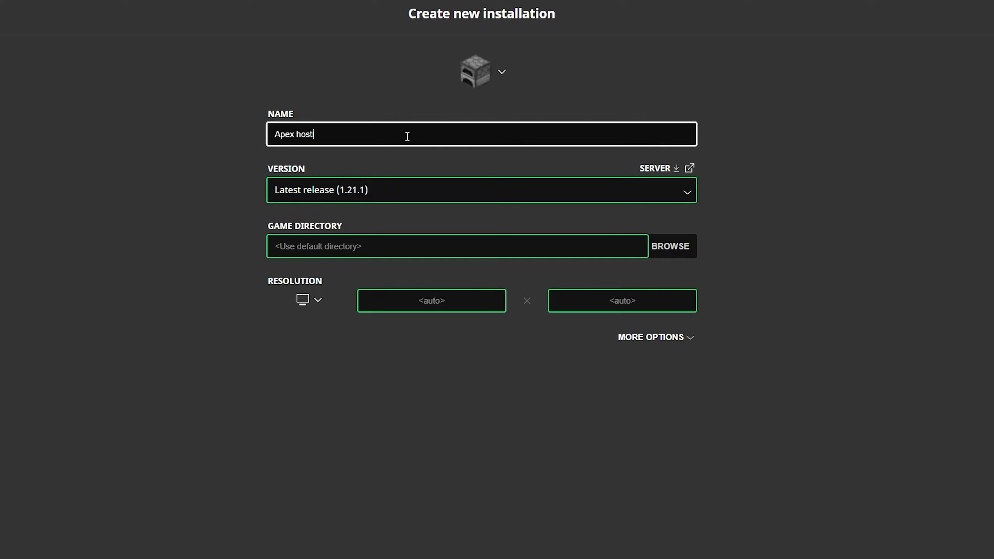
click(549, 385)
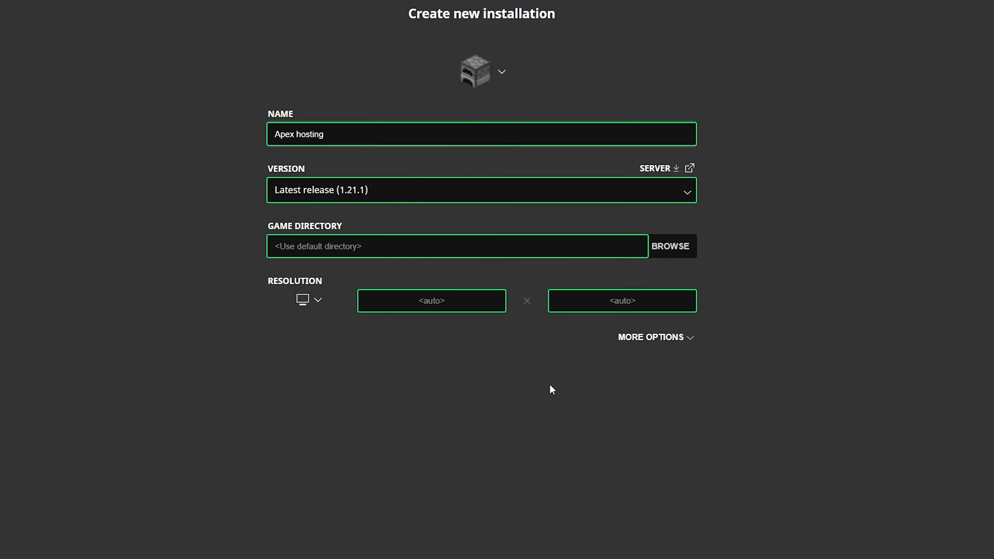
click(352, 190)
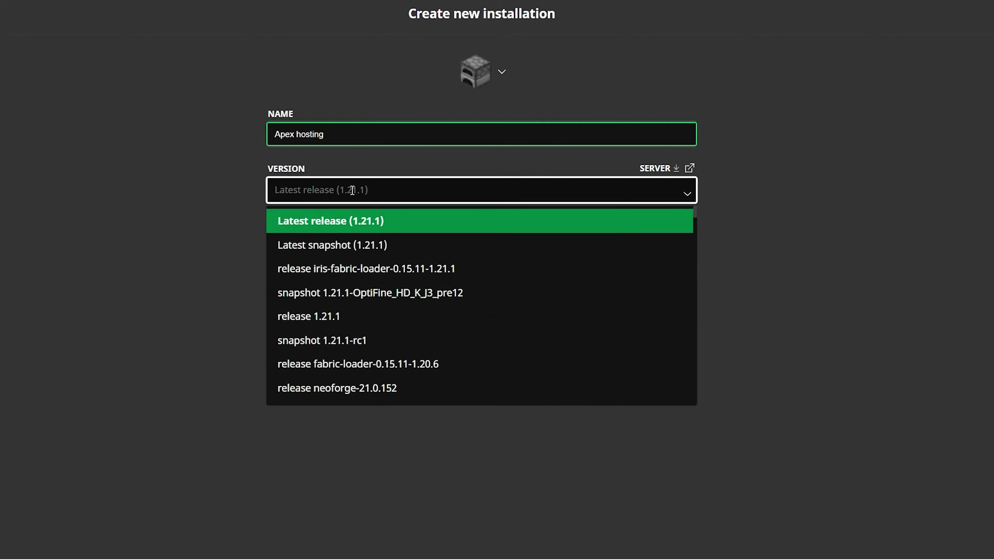
text(iris)
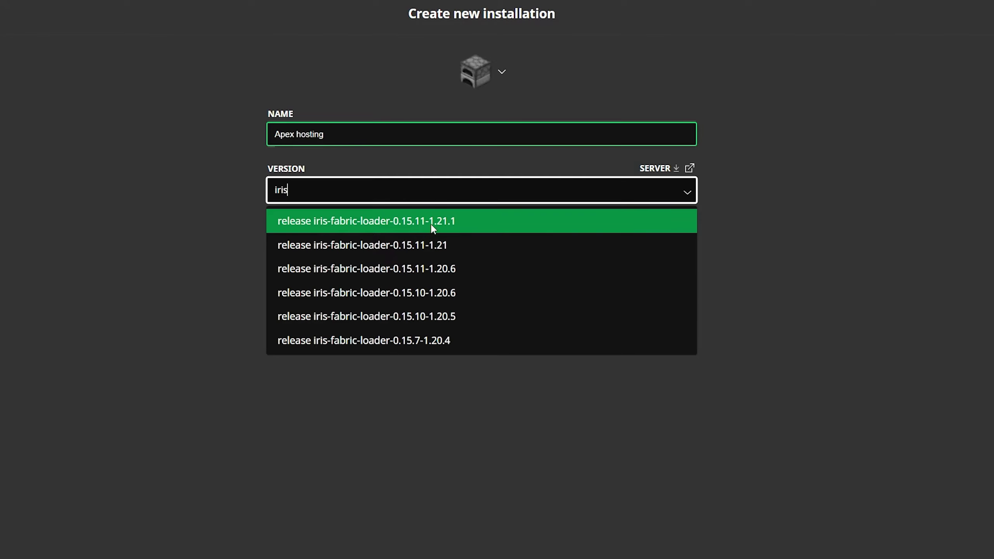
click(448, 221)
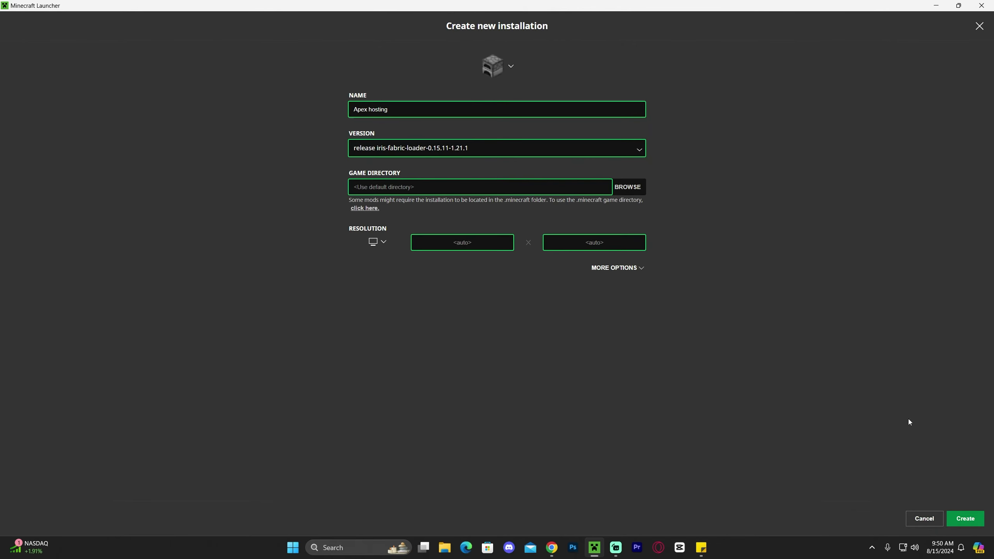
Discard the draft and launch the existing Iris & Sodium for 1.21.1 installation.
click(927, 522)
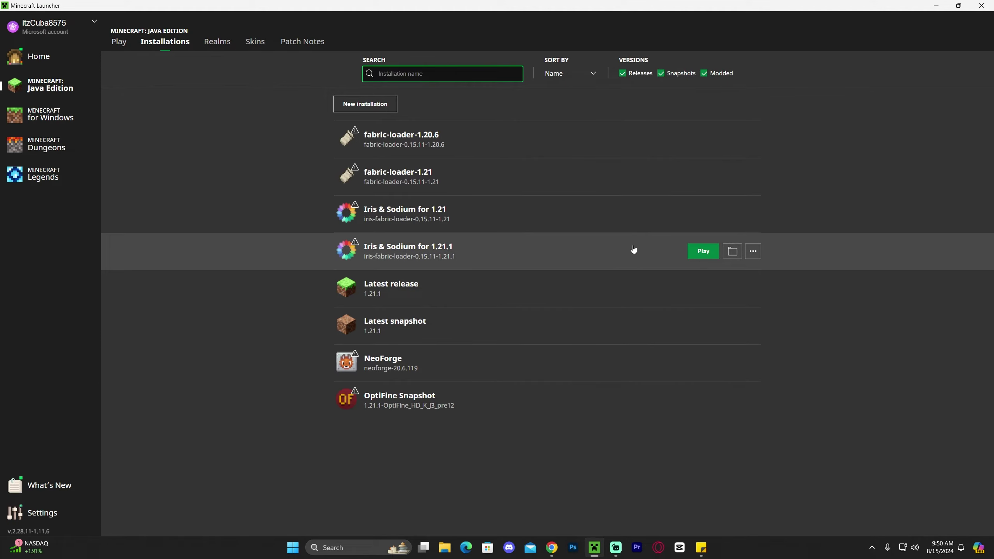
click(114, 44)
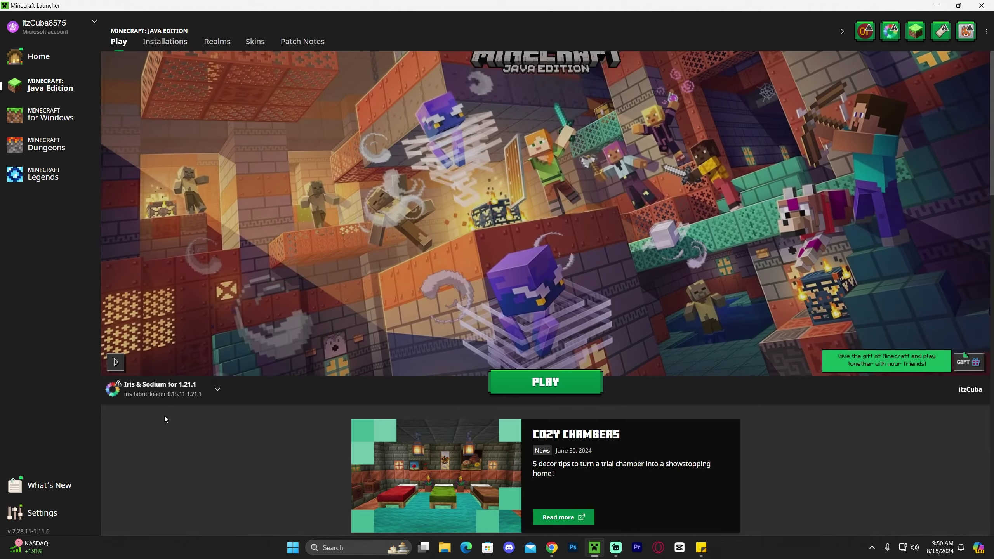
click(556, 385)
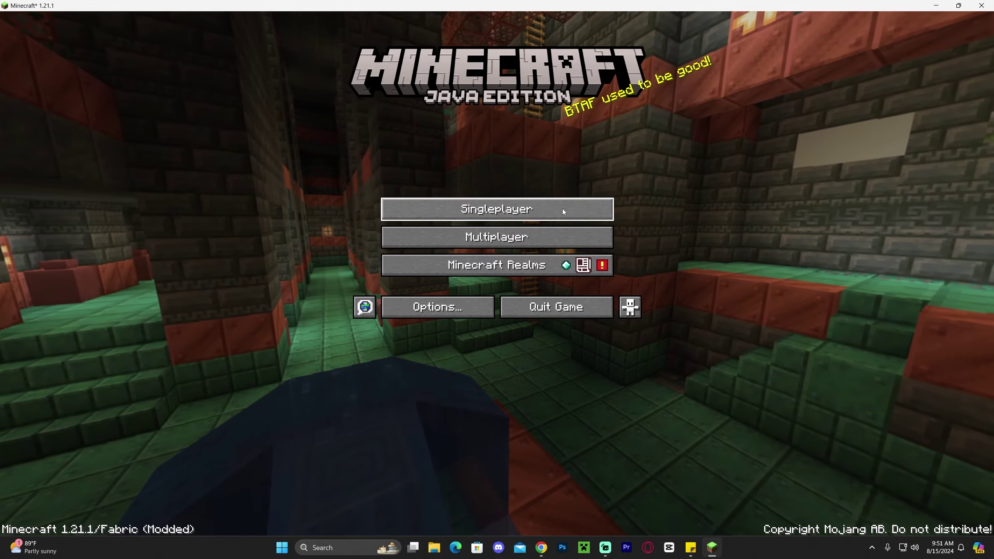
Load the saved singleplayer world, switch to third person, turn shaders off with K, and pause.
click(562, 208)
click(363, 91)
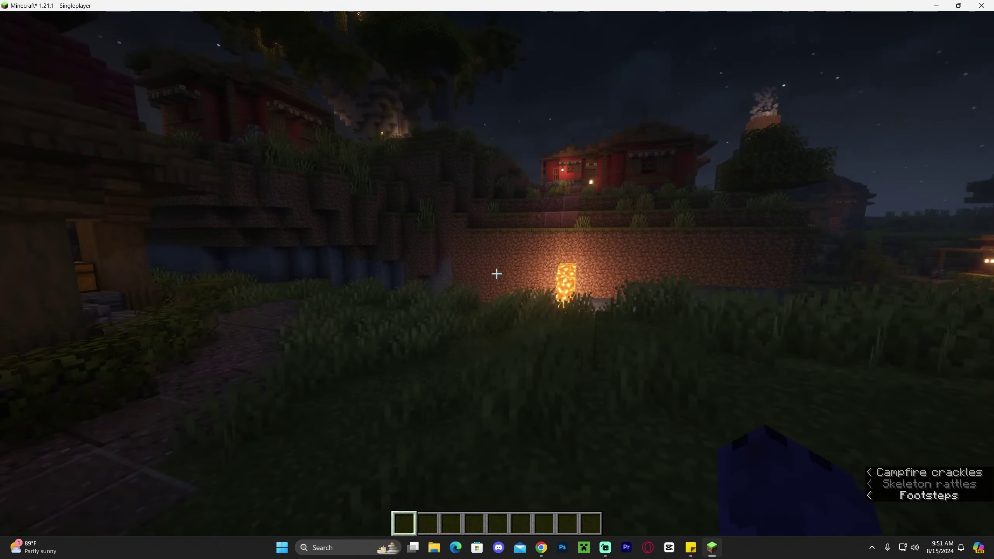
key(F5)
key(F5)
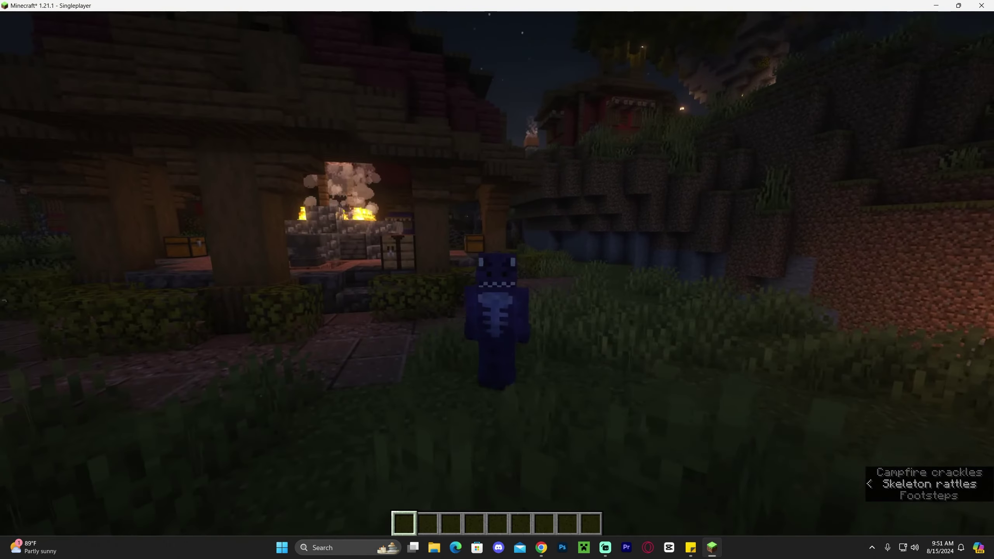
key(k)
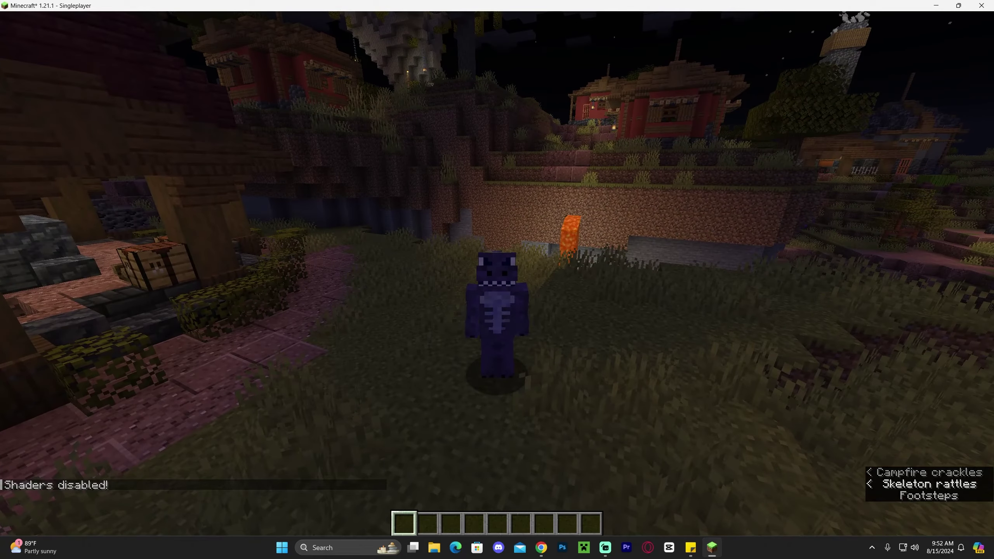
key(Escape)
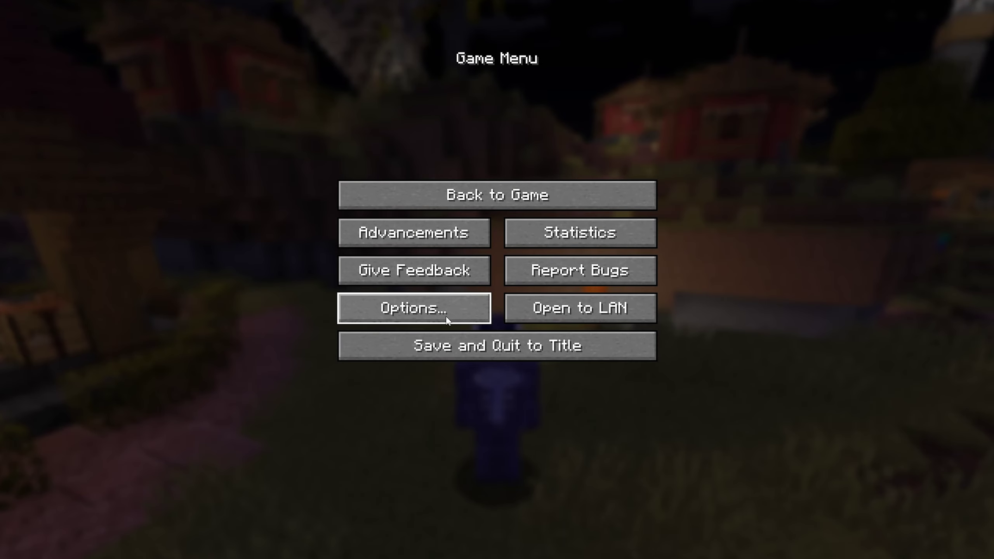
Go through Options and Video Settings to the Shader Packs list.
click(465, 310)
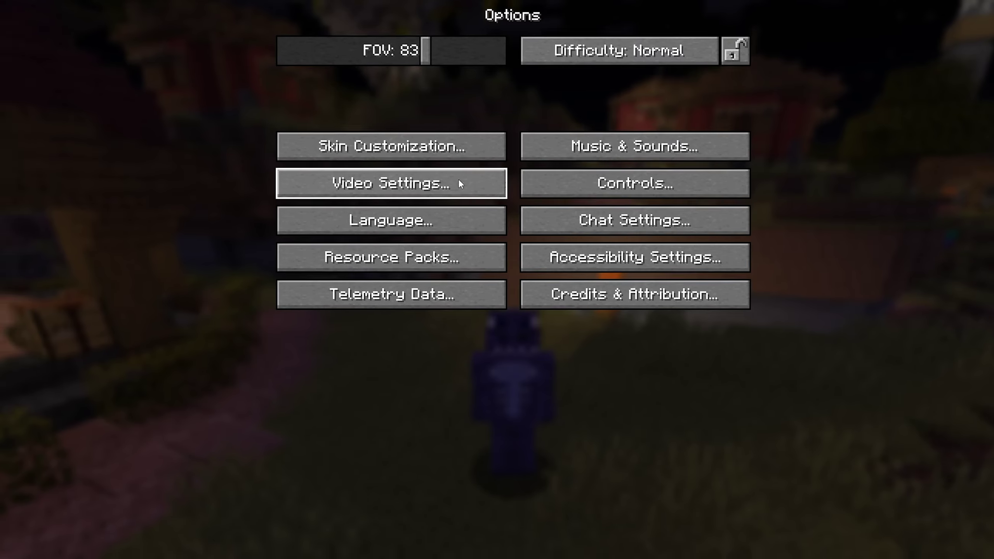
click(444, 185)
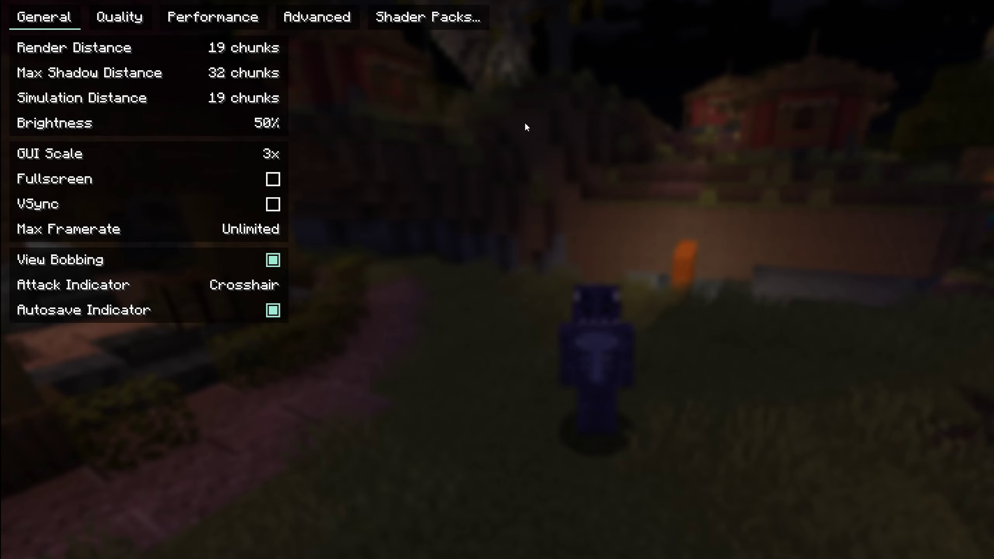
click(456, 19)
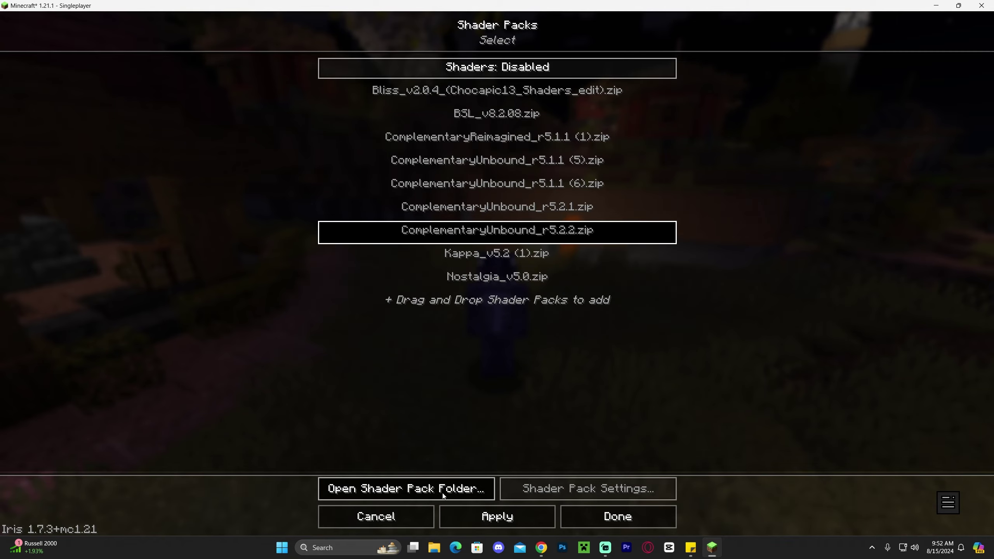
Open the shaderpacks folder and delete all the old shader pack zips.
click(418, 488)
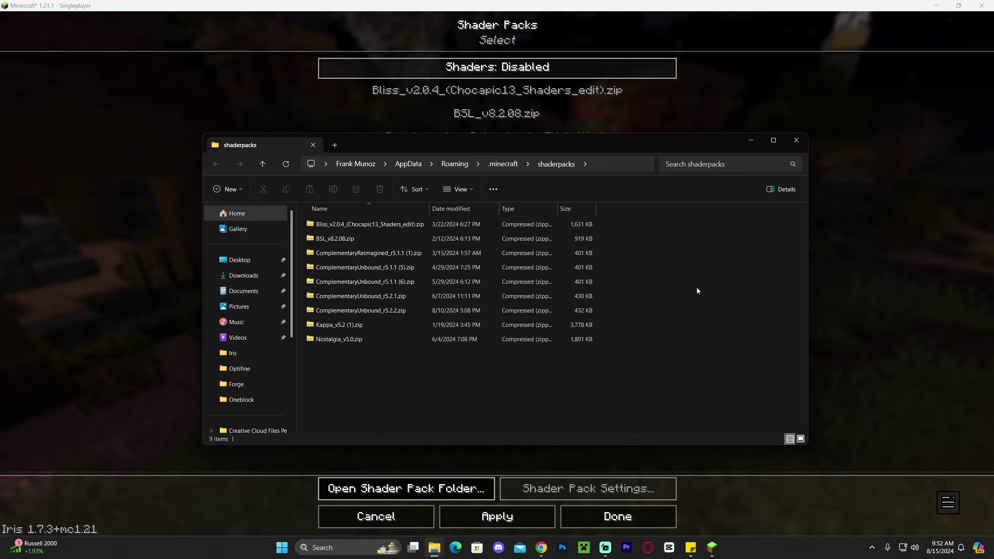
drag(657, 308, 528, 320)
key(Delete)
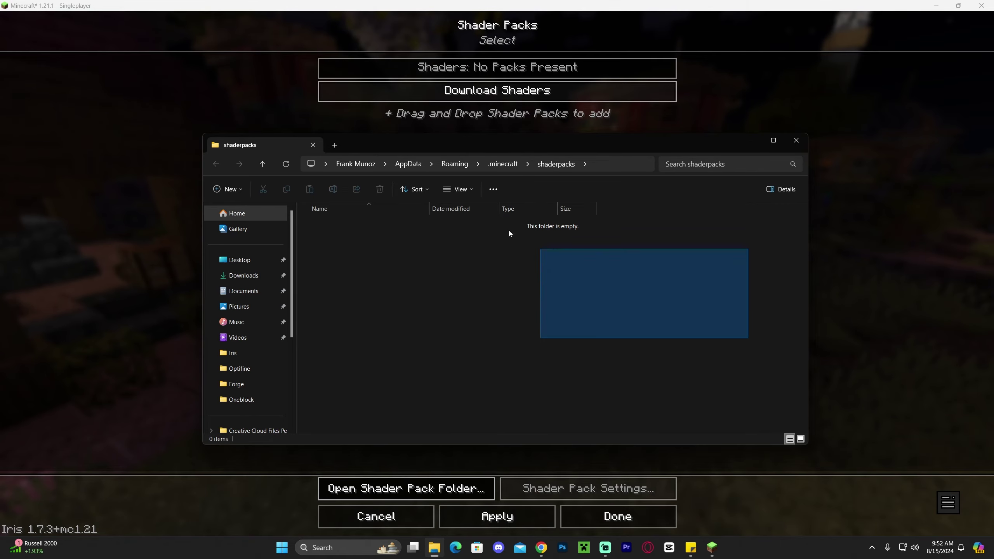
Move ComplementaryUnbound_r5.2.2.zip from the desktop into shaderpacks, close the folder, and return to Minecraft.
drag(671, 147, 684, 254)
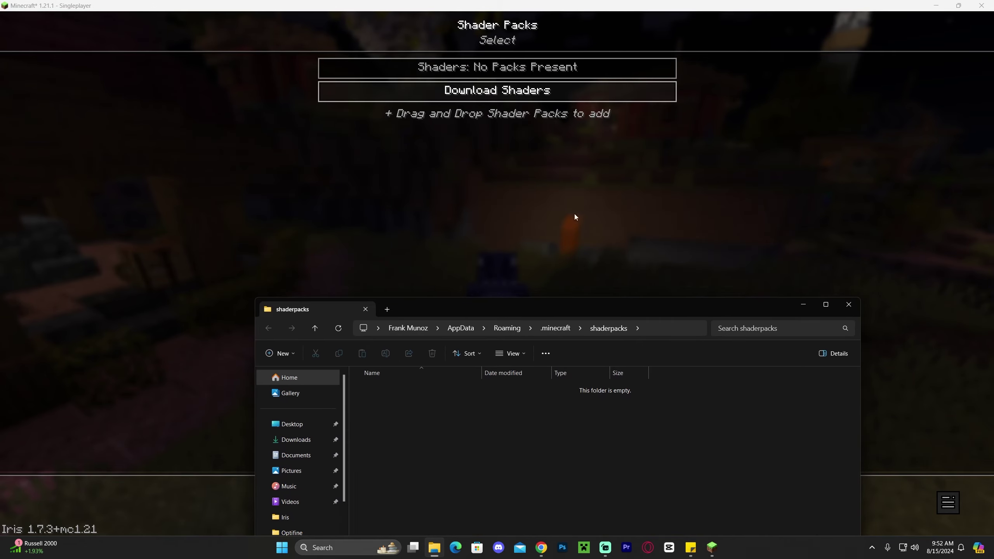
drag(698, 304, 632, 204)
click(936, 5)
drag(659, 137, 550, 172)
drag(619, 112, 539, 332)
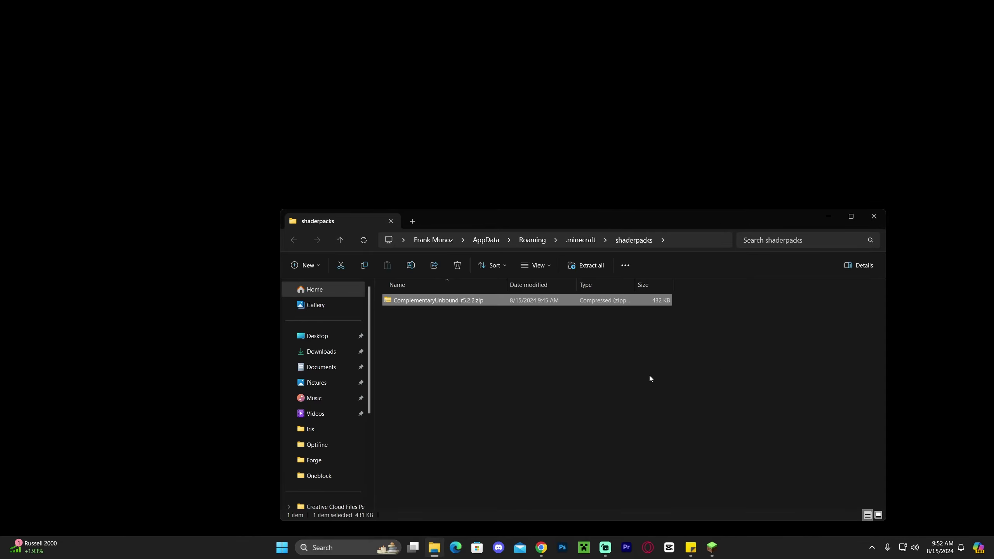
click(560, 345)
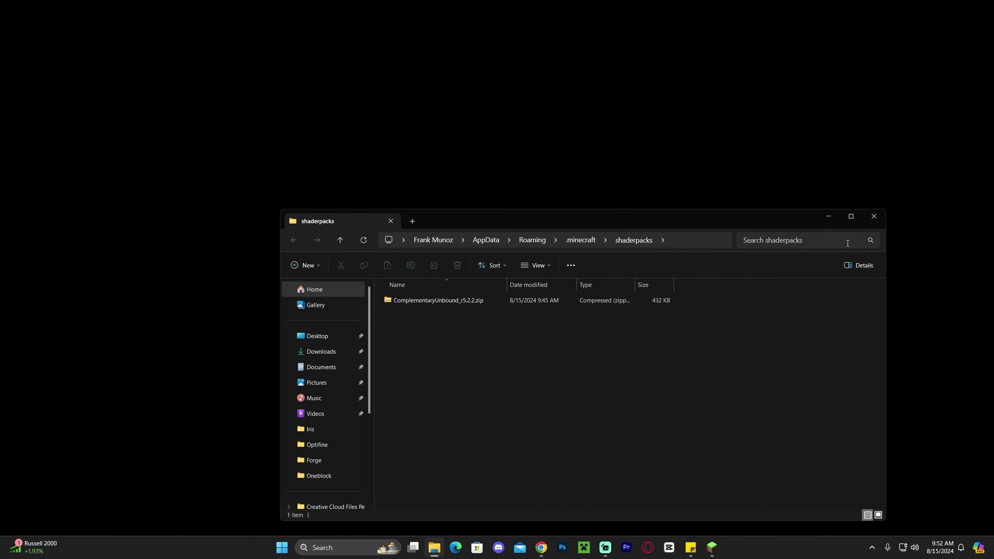
click(874, 217)
click(711, 547)
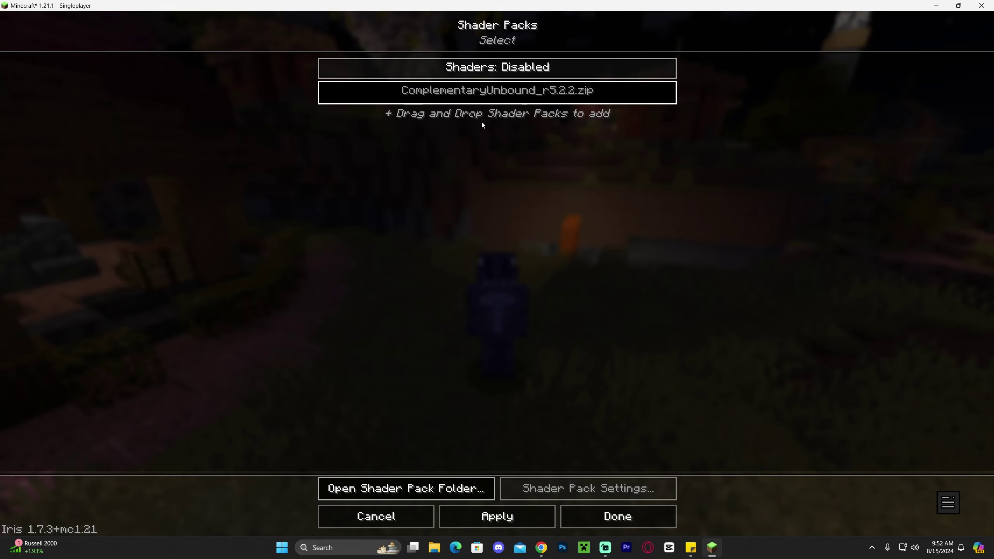
Select and apply ComplementaryUnbound_r5.2.2.zip, then back out through Video Settings and Options.
click(500, 94)
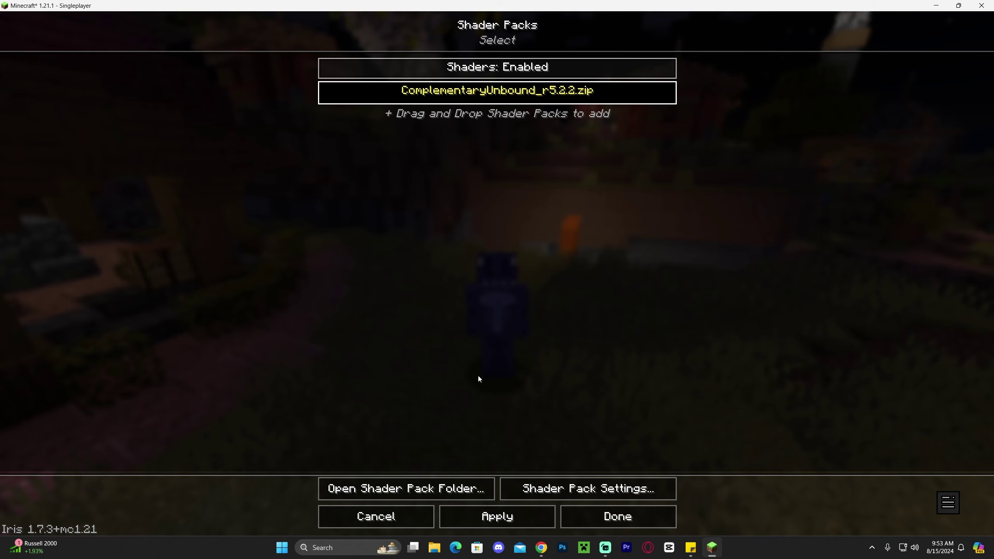
click(516, 521)
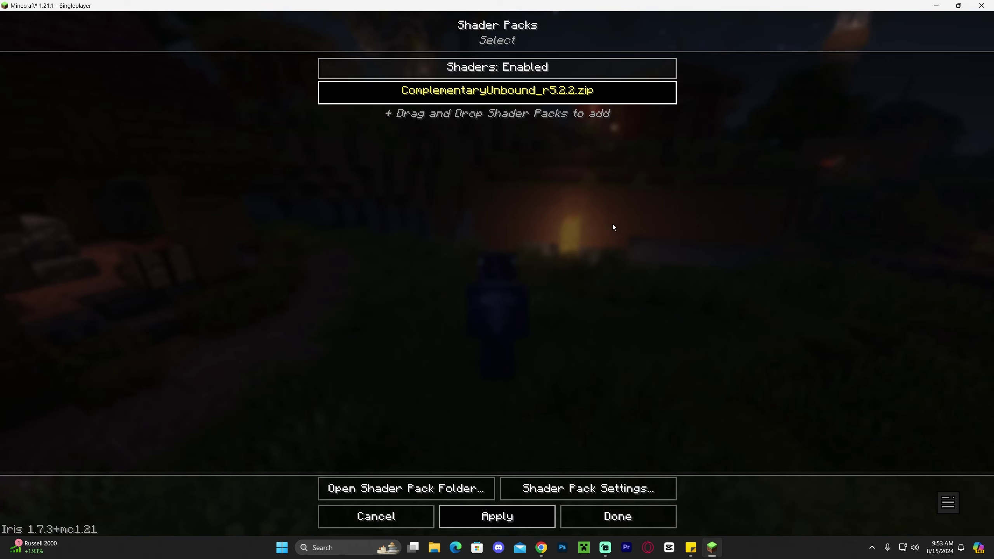
click(637, 516)
click(941, 522)
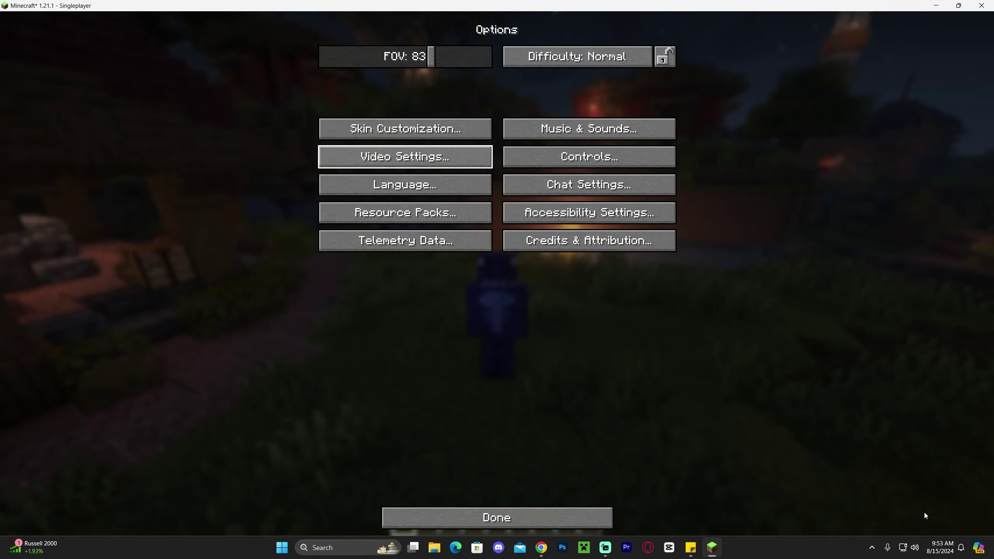
click(541, 512)
Resume the world and toggle shaders off with K, then back on with Complementary Unbound.
click(554, 160)
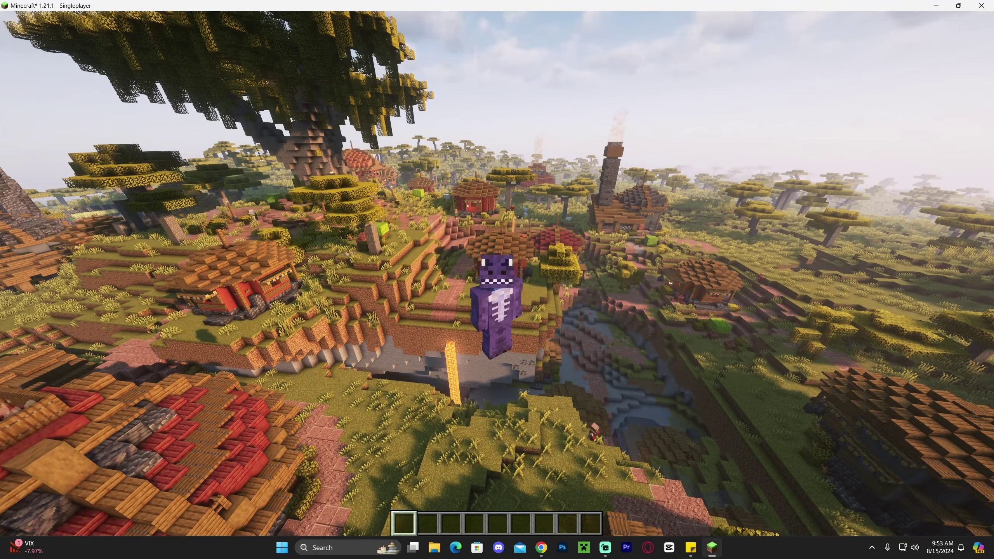
key(k)
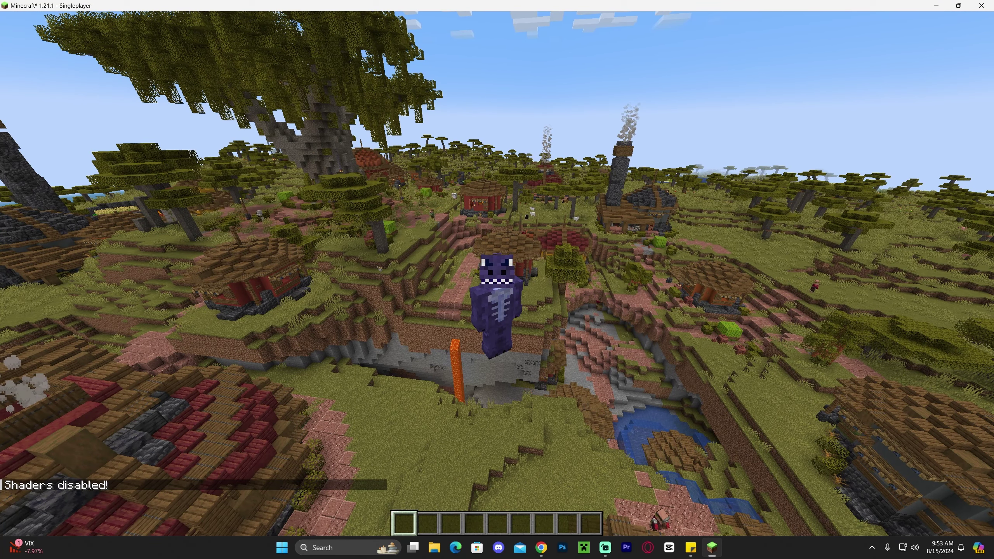
key(k)
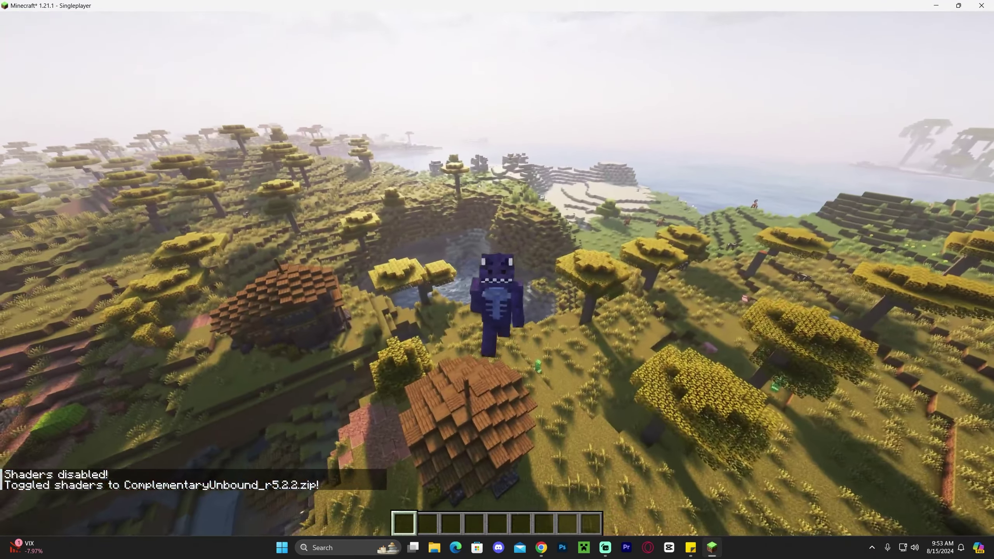